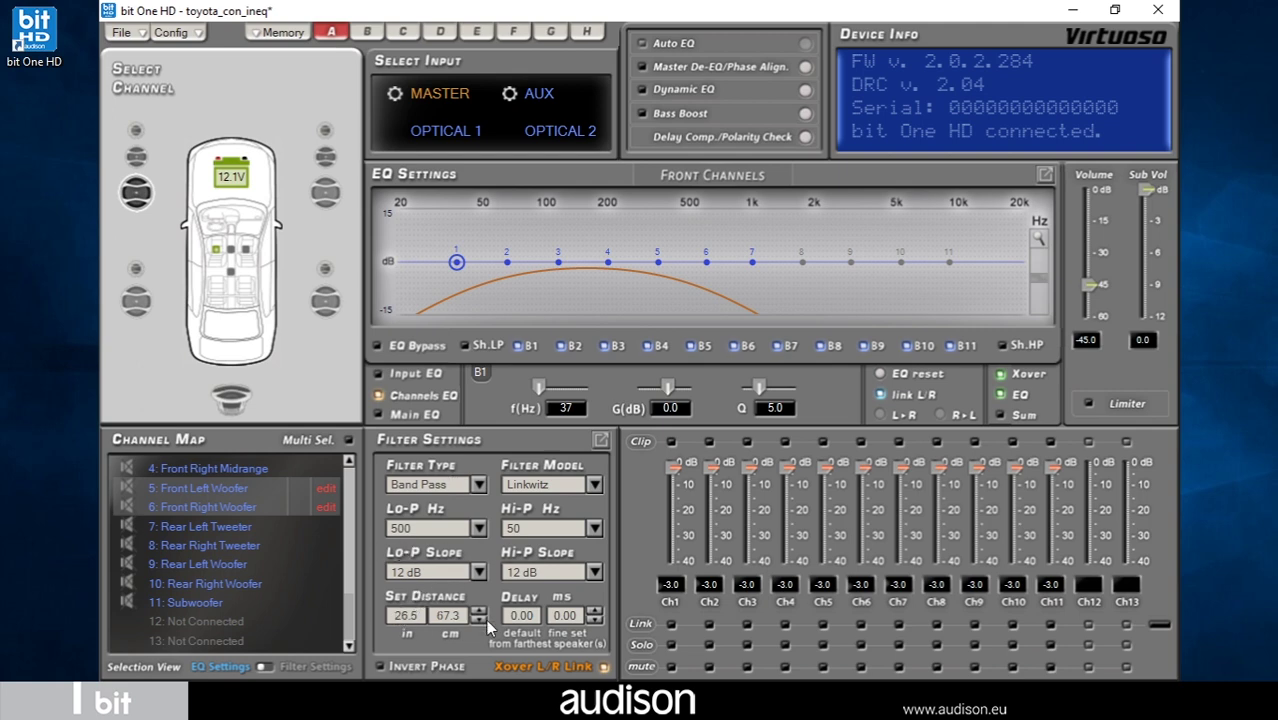
Step: Expand the EQ Settings panel into the enlarged front-channel editor with per-band filter types
click(1044, 176)
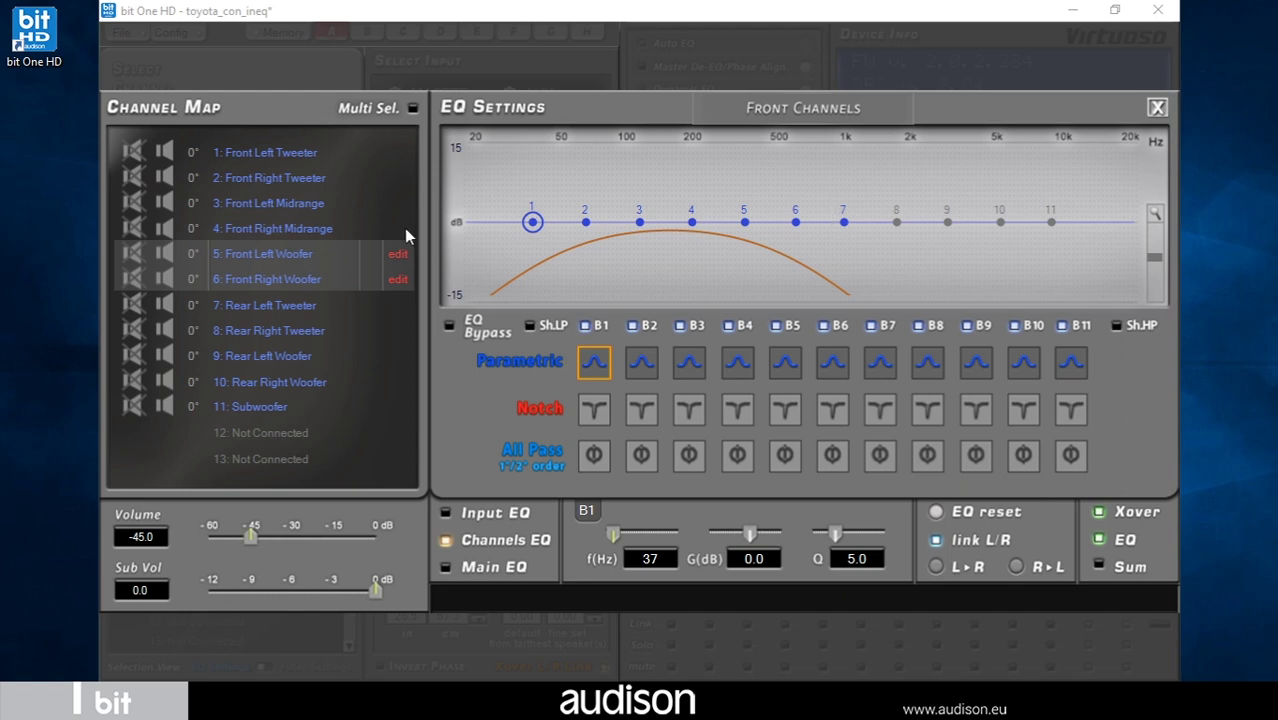
Step: With Multi Sel. on, set front tweeters and woofers to 180° phase, keeping midranges at 0°
click(413, 109)
click(288, 155)
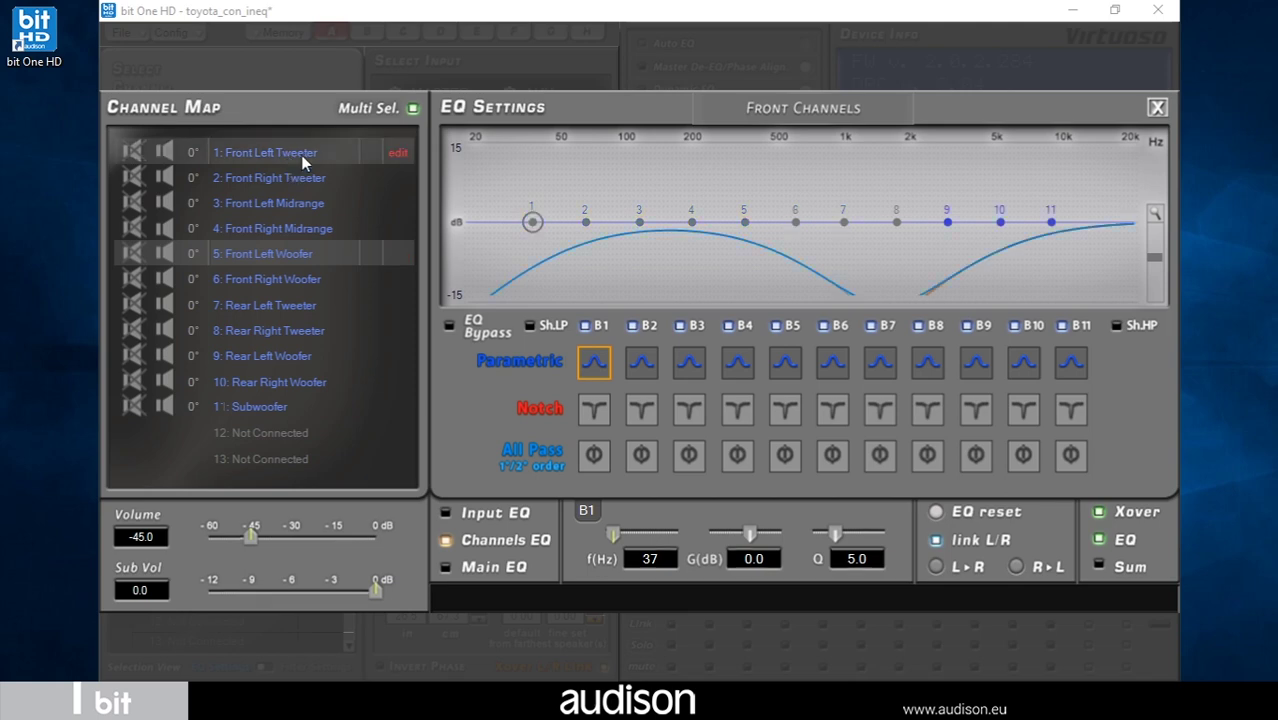
click(289, 204)
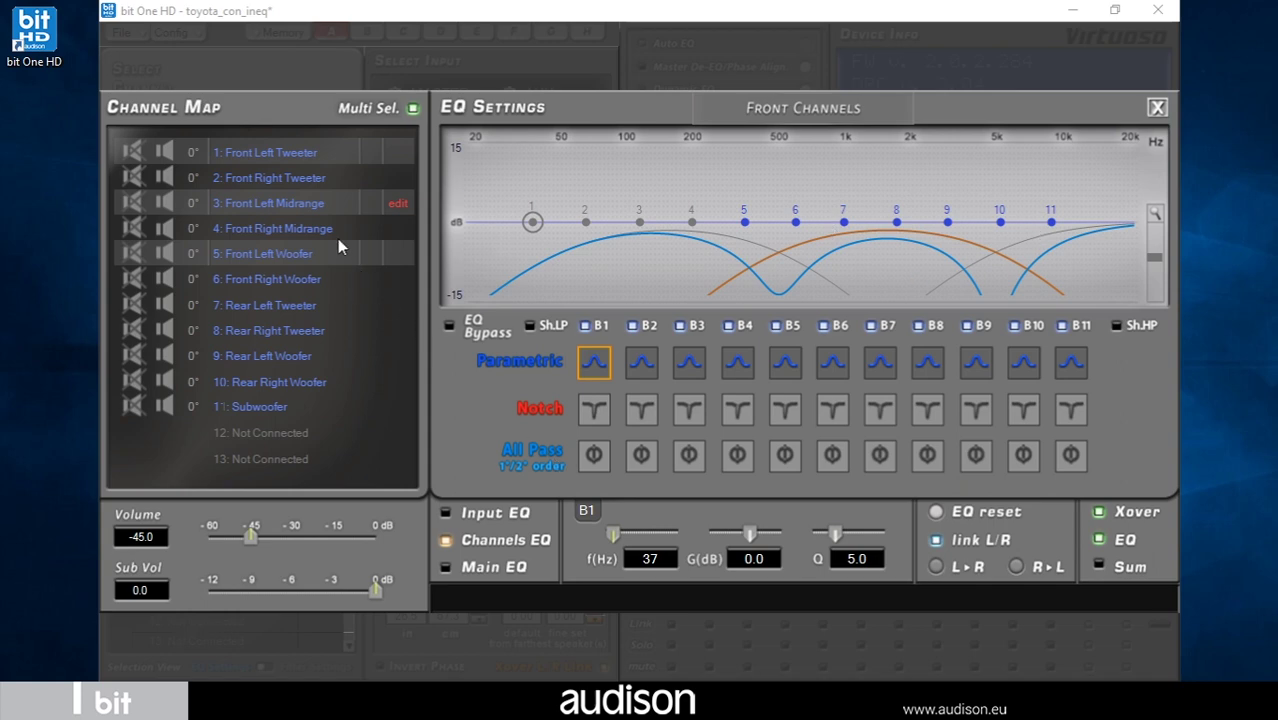
click(198, 205)
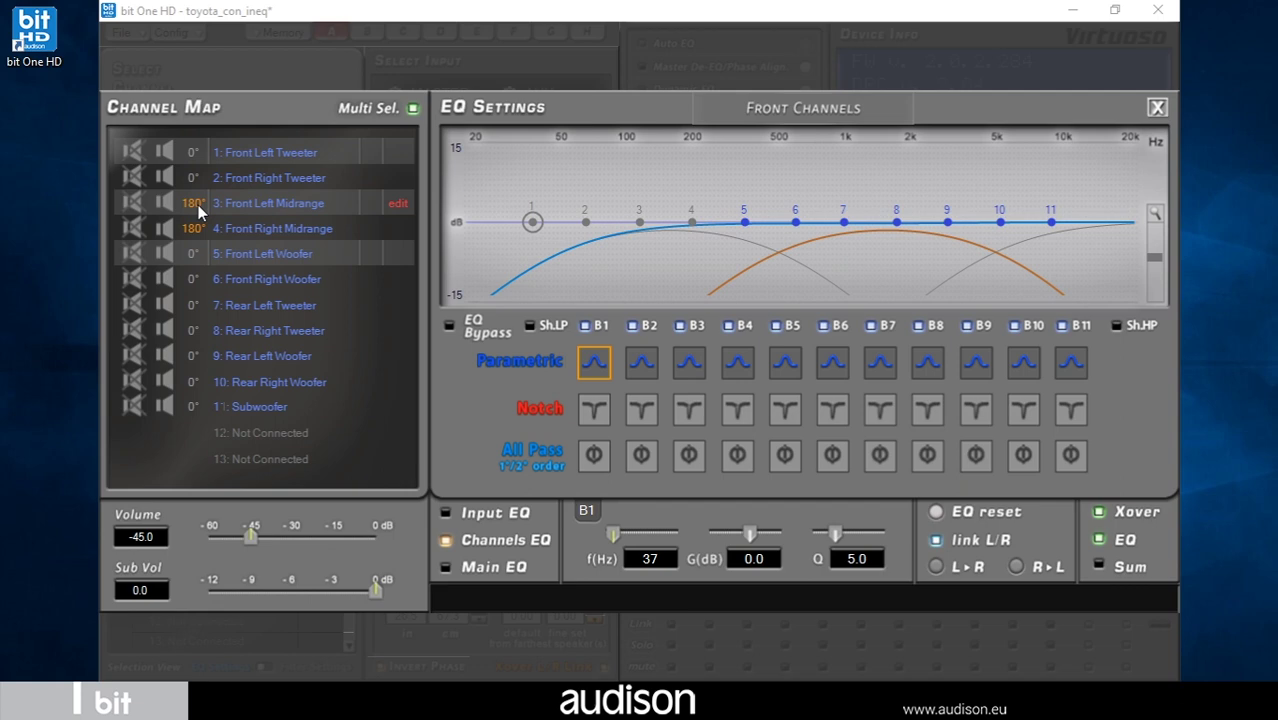
click(198, 205)
click(193, 256)
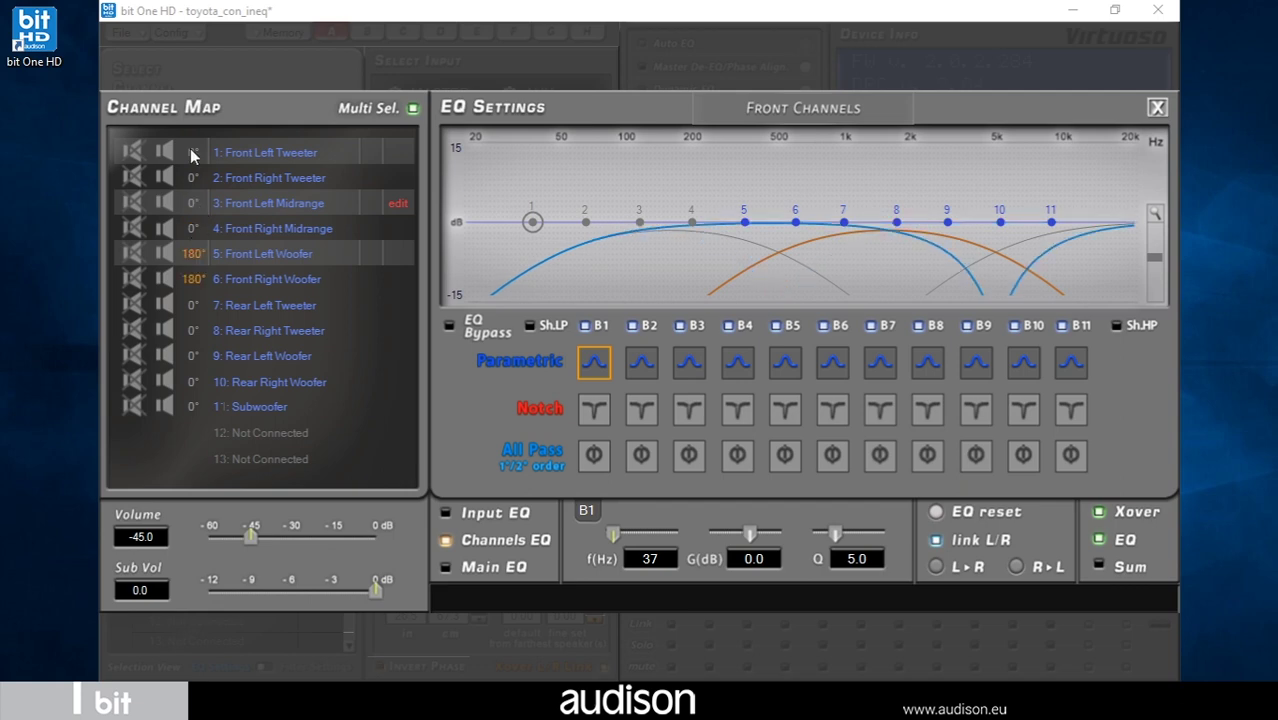
click(193, 153)
click(258, 404)
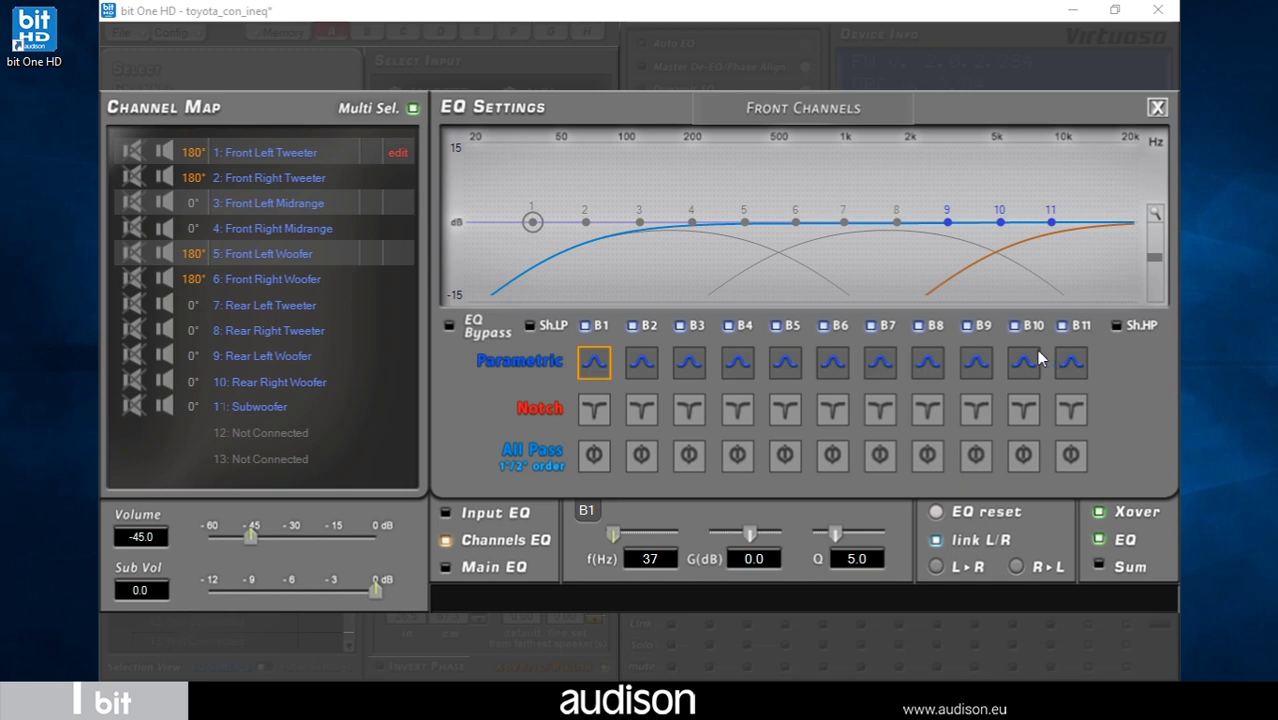
Step: Keep band 1 parametric and move it to about 49 Hz with a slight boost
click(599, 412)
click(593, 456)
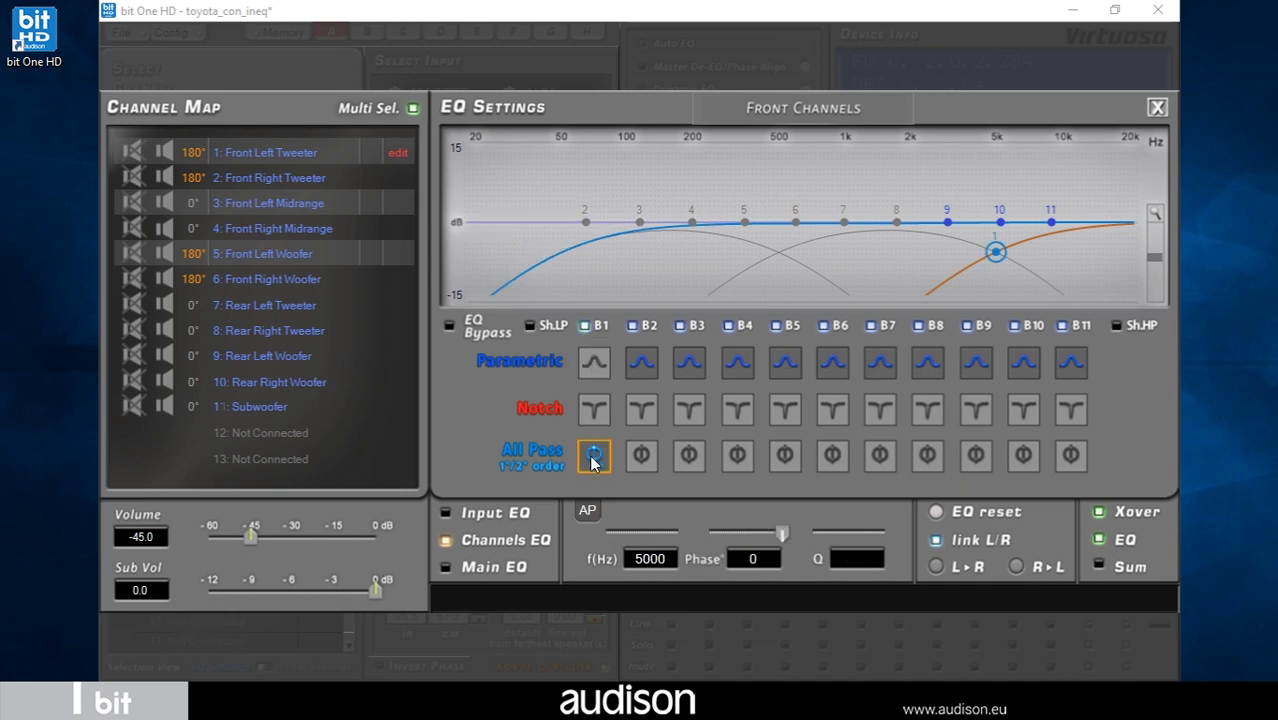
click(593, 362)
drag(997, 222, 594, 208)
Step: Set band 10 to 6789 Hz with Q about 5.6, and make band 7 a 1000 Hz notch
drag(1051, 222, 1001, 217)
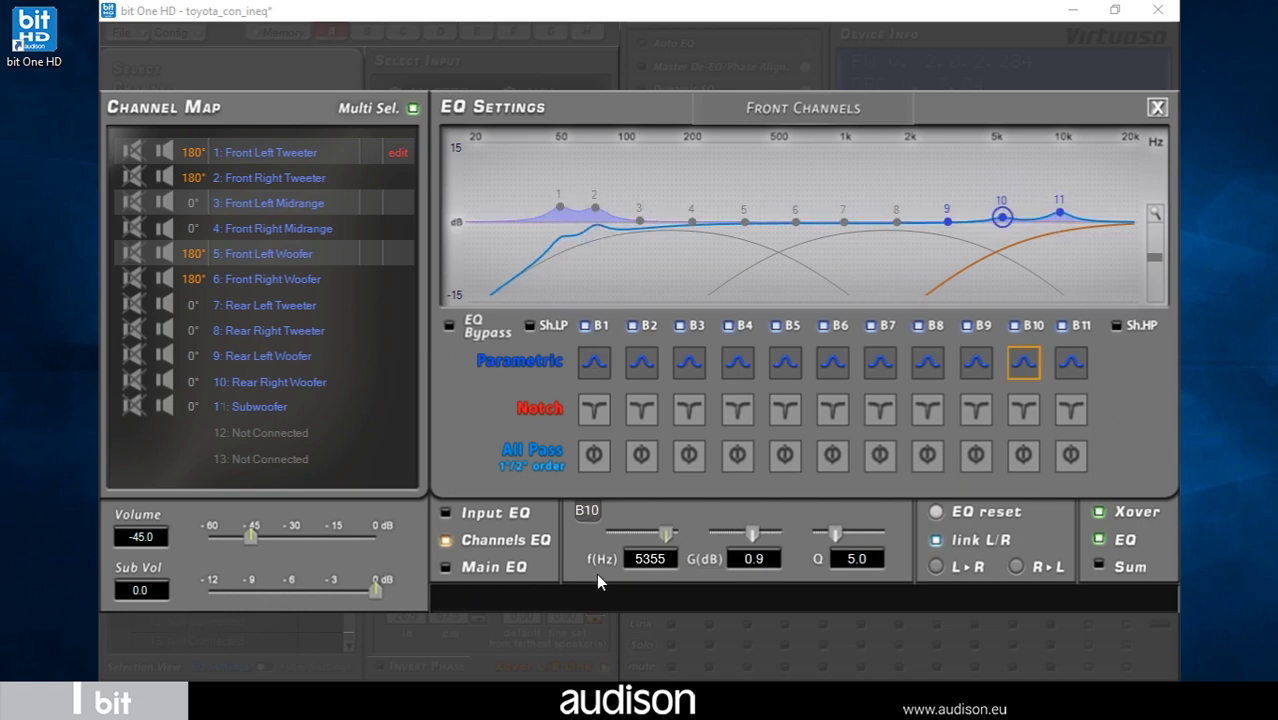
mouse_move(665, 536)
mouse_down()
mouse_move(659, 545)
mouse_move(668, 537)
mouse_up()
drag(752, 535, 750, 545)
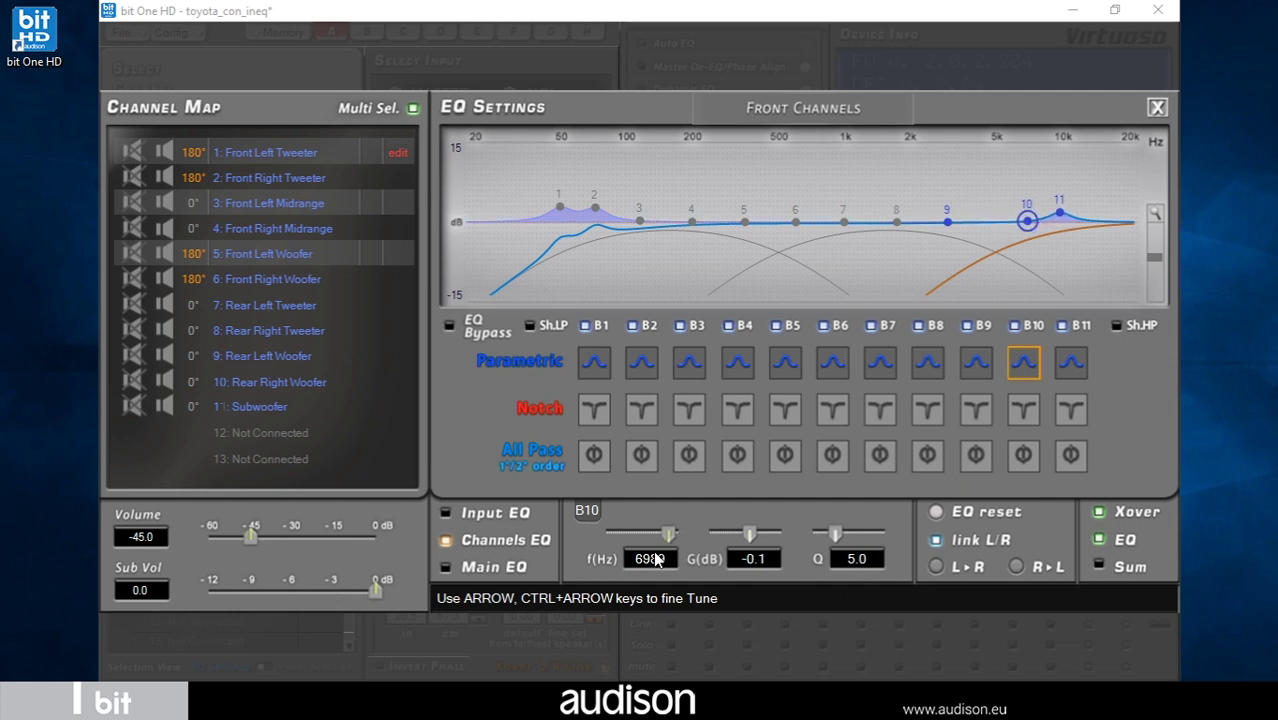
click(655, 560)
text(6789)
key(Return)
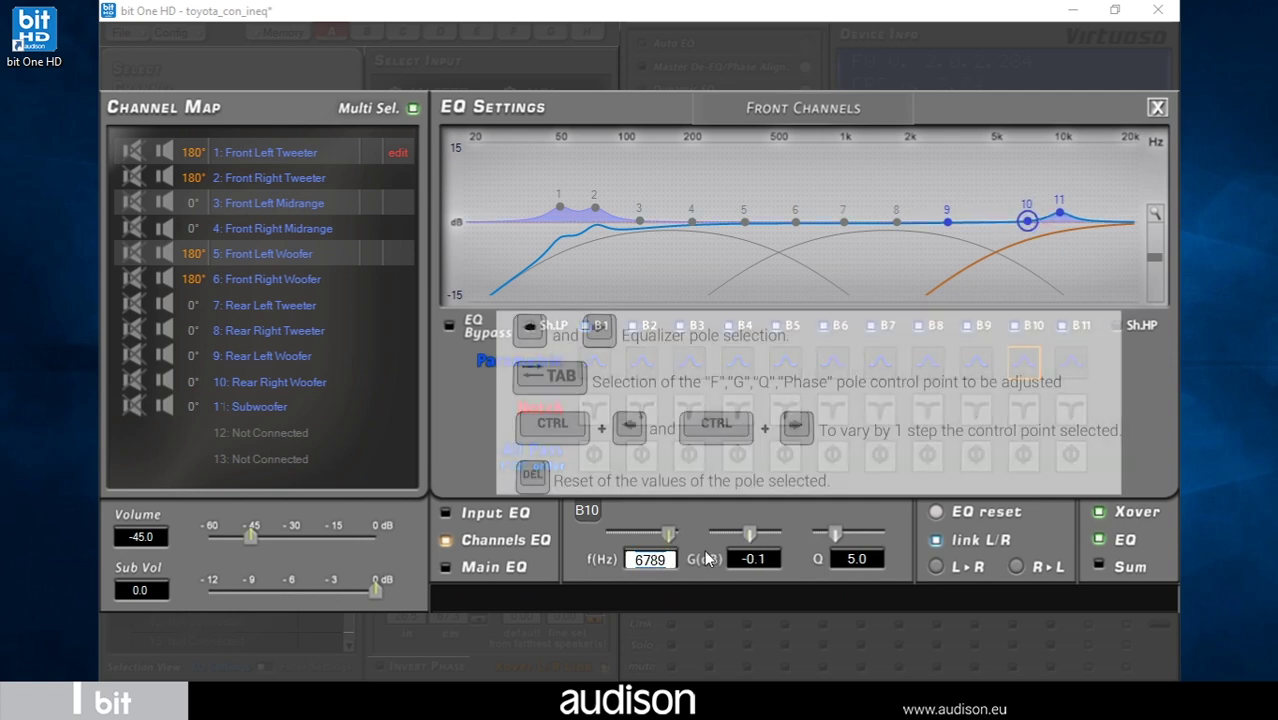
drag(836, 535, 828, 541)
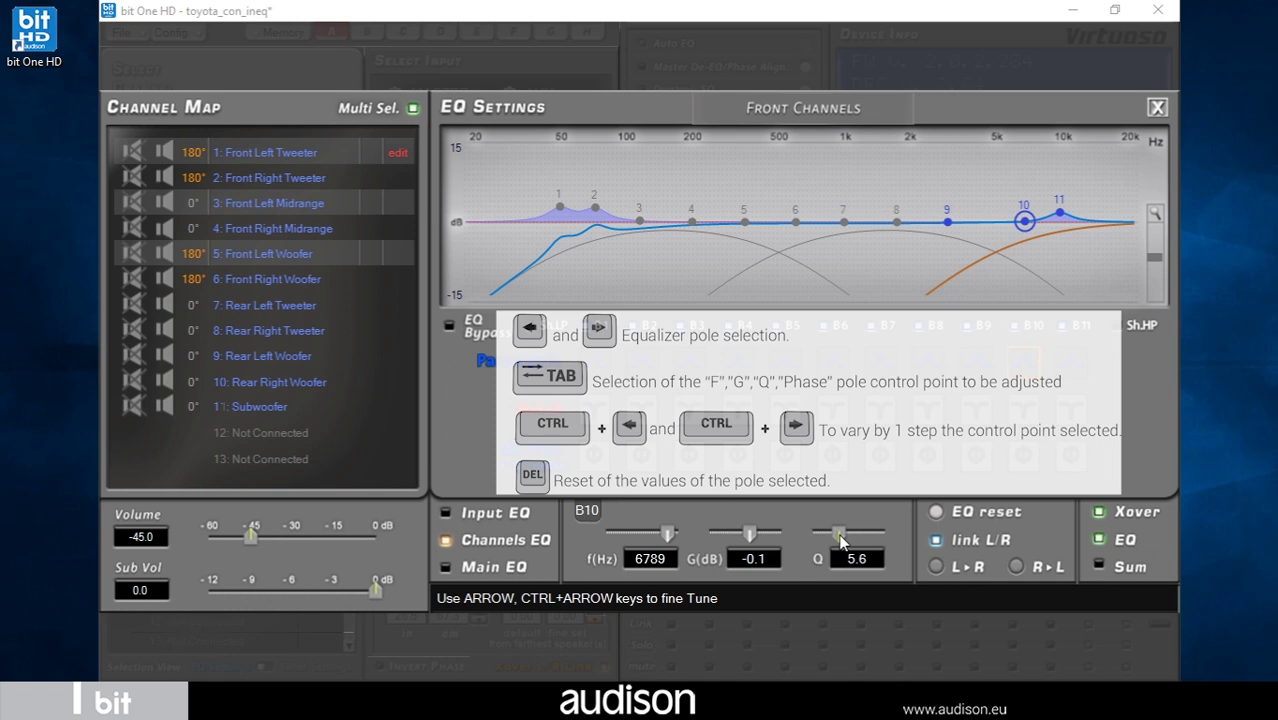
click(880, 412)
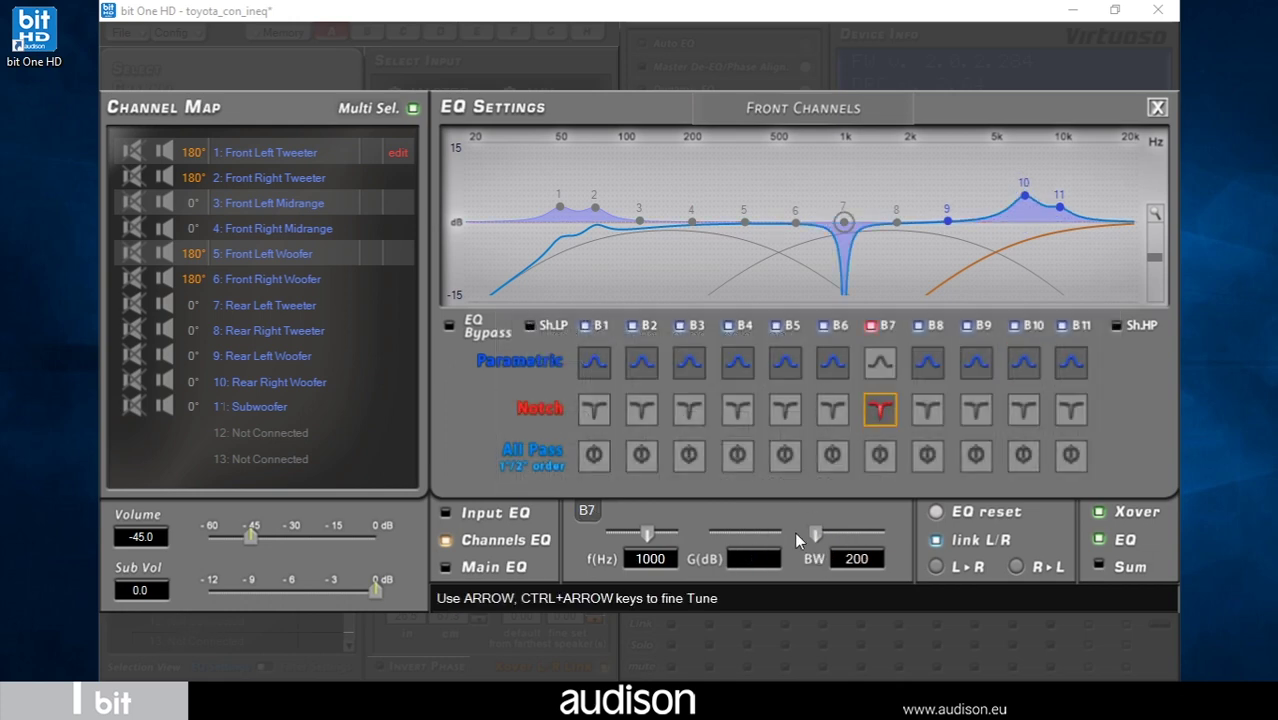
mouse_move(816, 534)
mouse_down()
mouse_move(840, 541)
mouse_move(794, 533)
mouse_up()
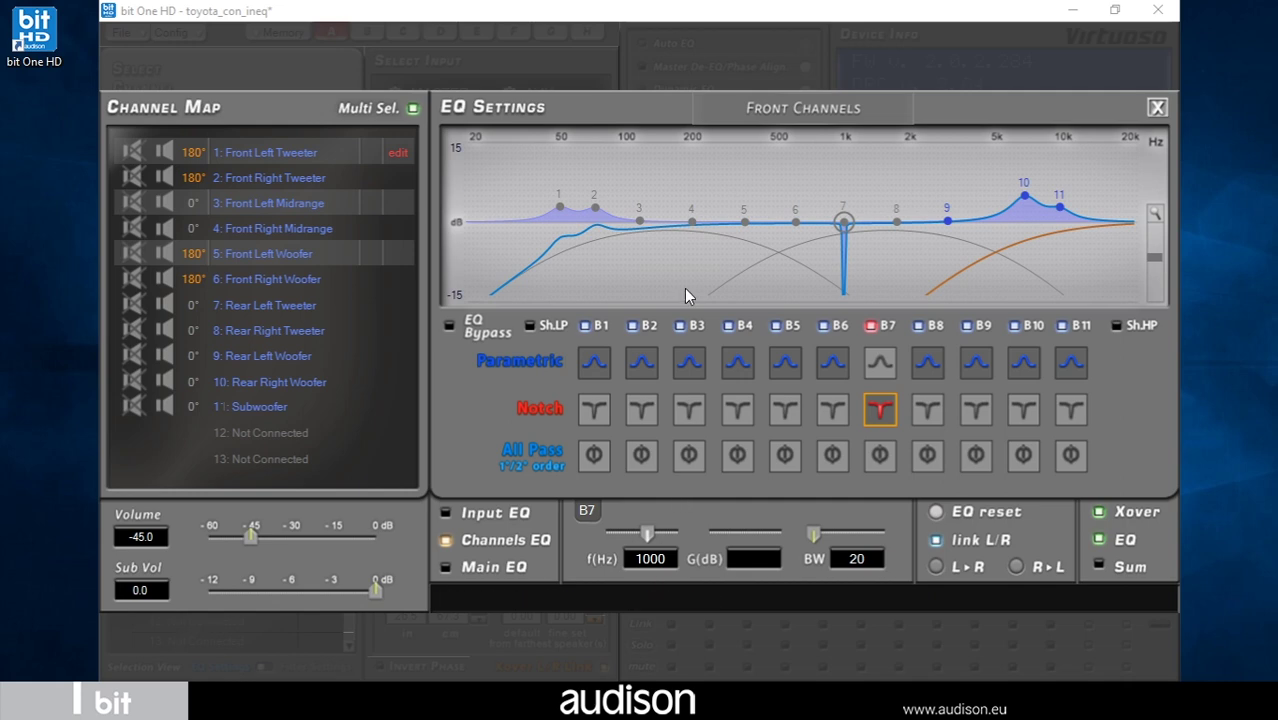
Step: Make bands 3 and 4 second-order all-pass filters at 5000 Hz and 500 Hz
click(690, 455)
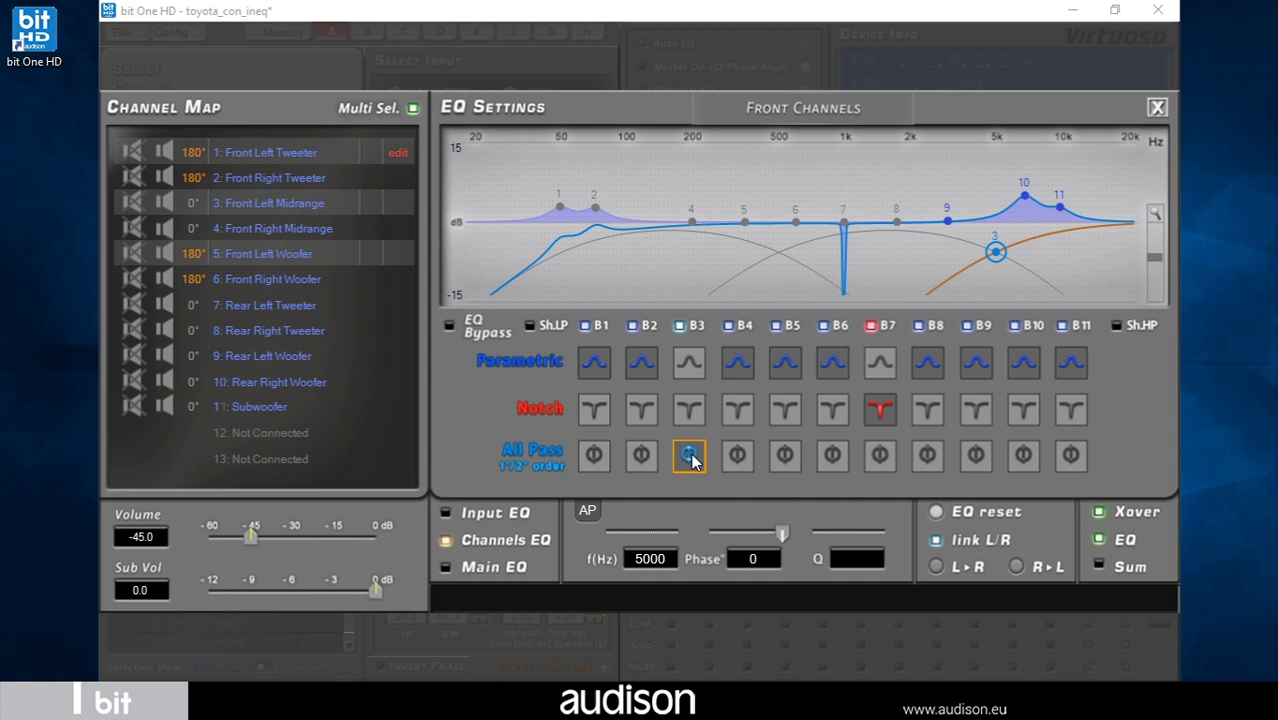
click(740, 463)
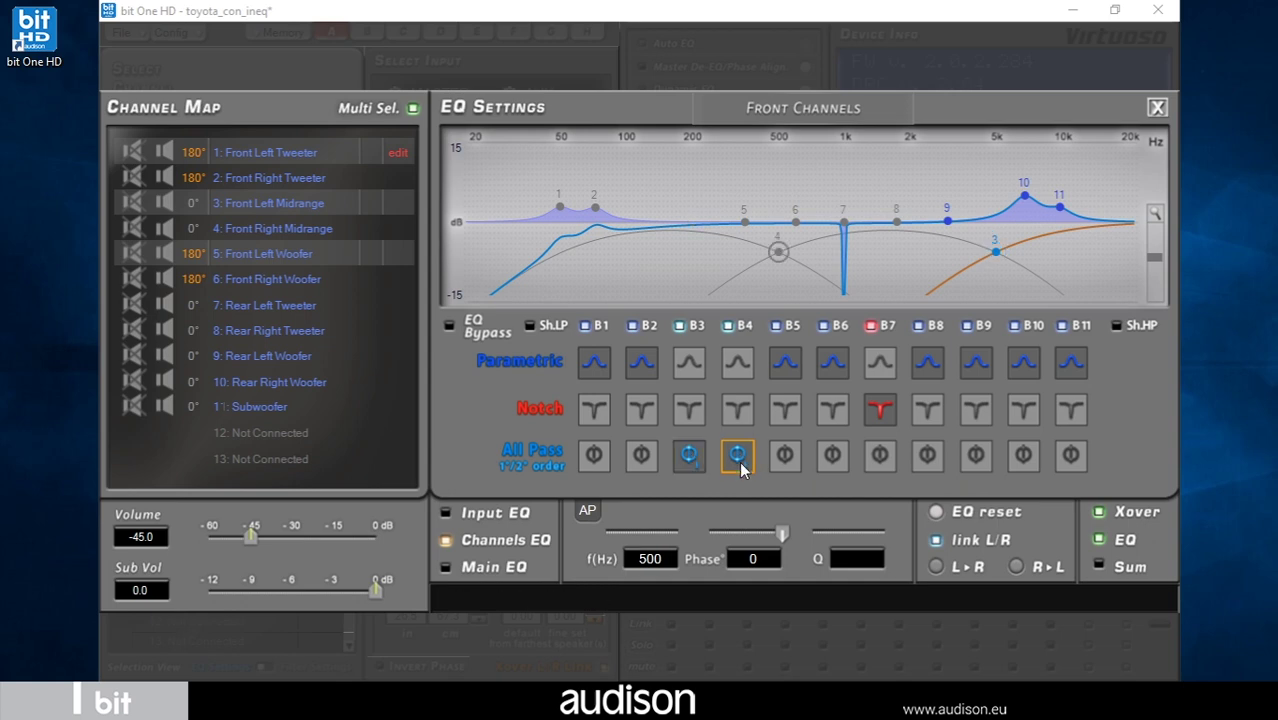
click(693, 459)
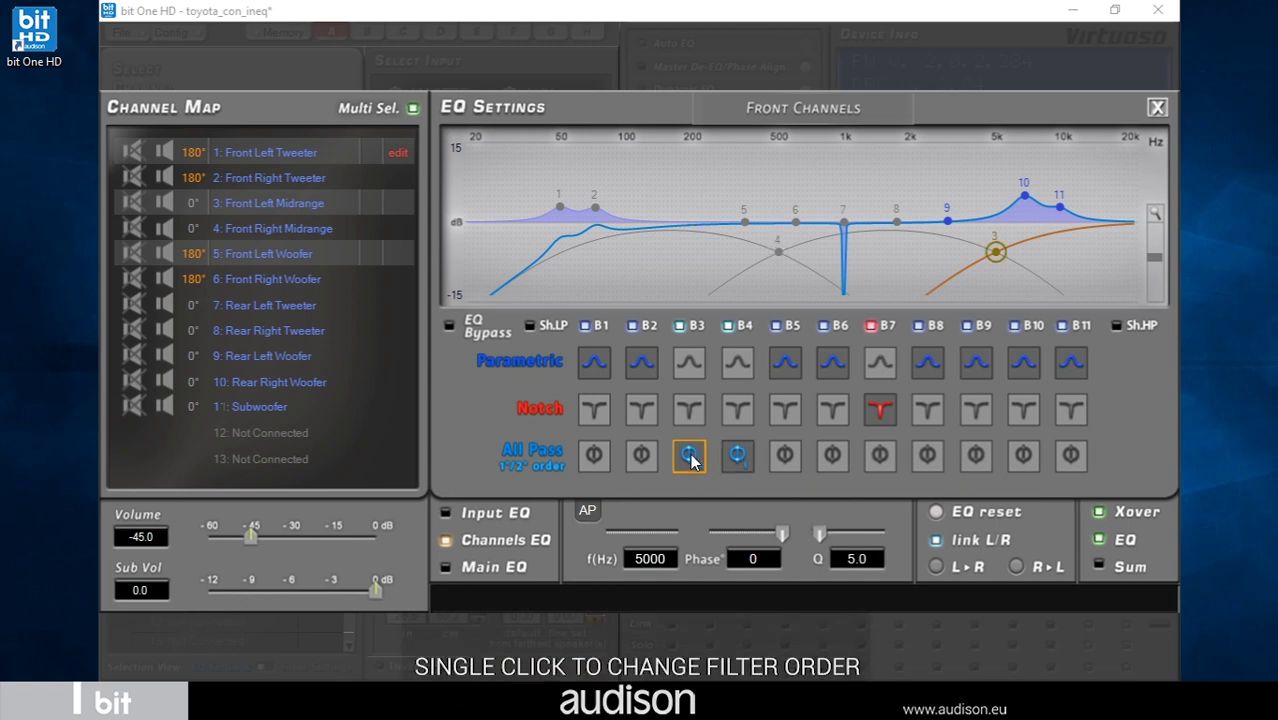
click(743, 462)
Step: Tune band 3's all-pass phase and Q, return it to first order, and boost the 22 Hz shelf
click(690, 457)
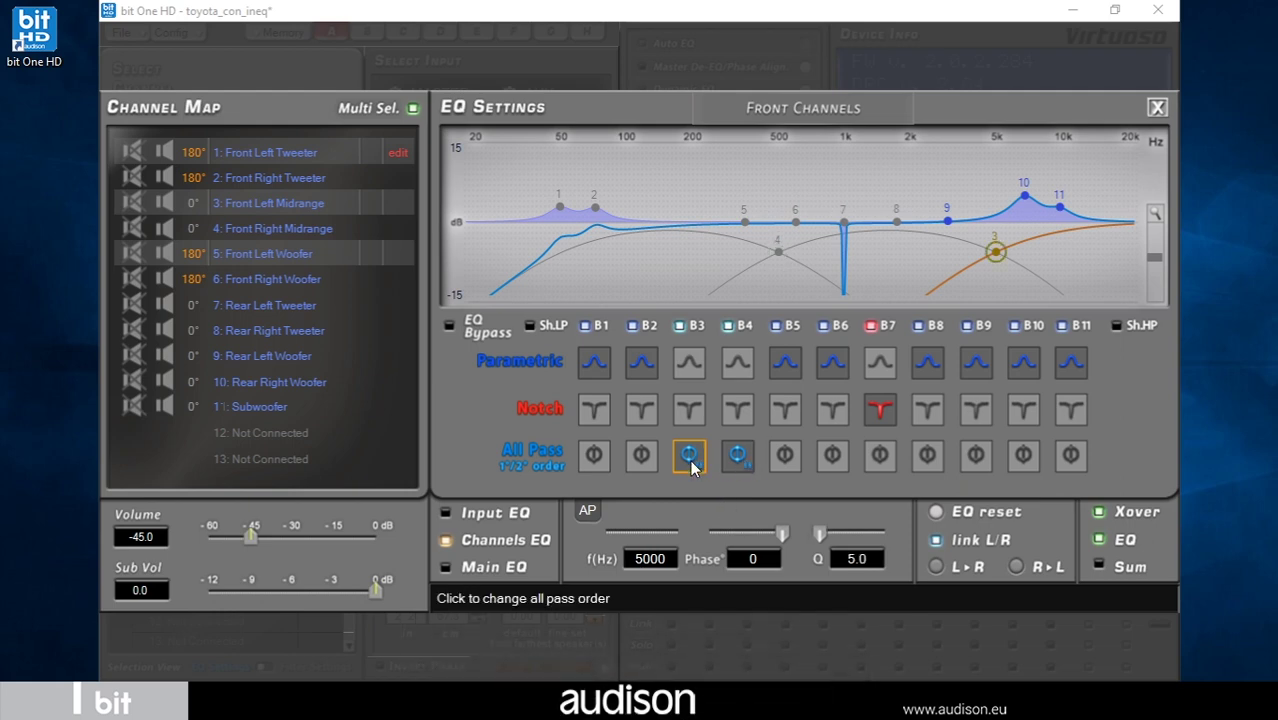
drag(787, 535, 746, 540)
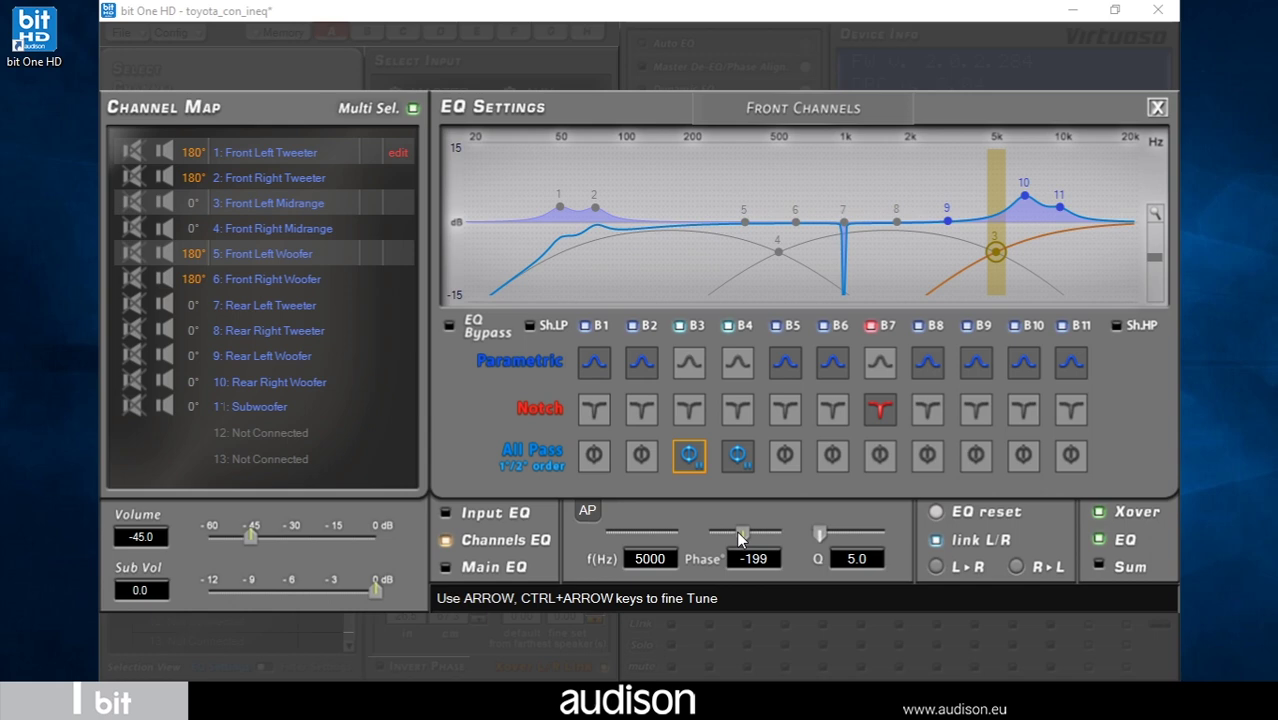
mouse_move(742, 535)
mouse_down()
mouse_move(783, 535)
mouse_move(752, 536)
mouse_up()
drag(849, 538, 752, 538)
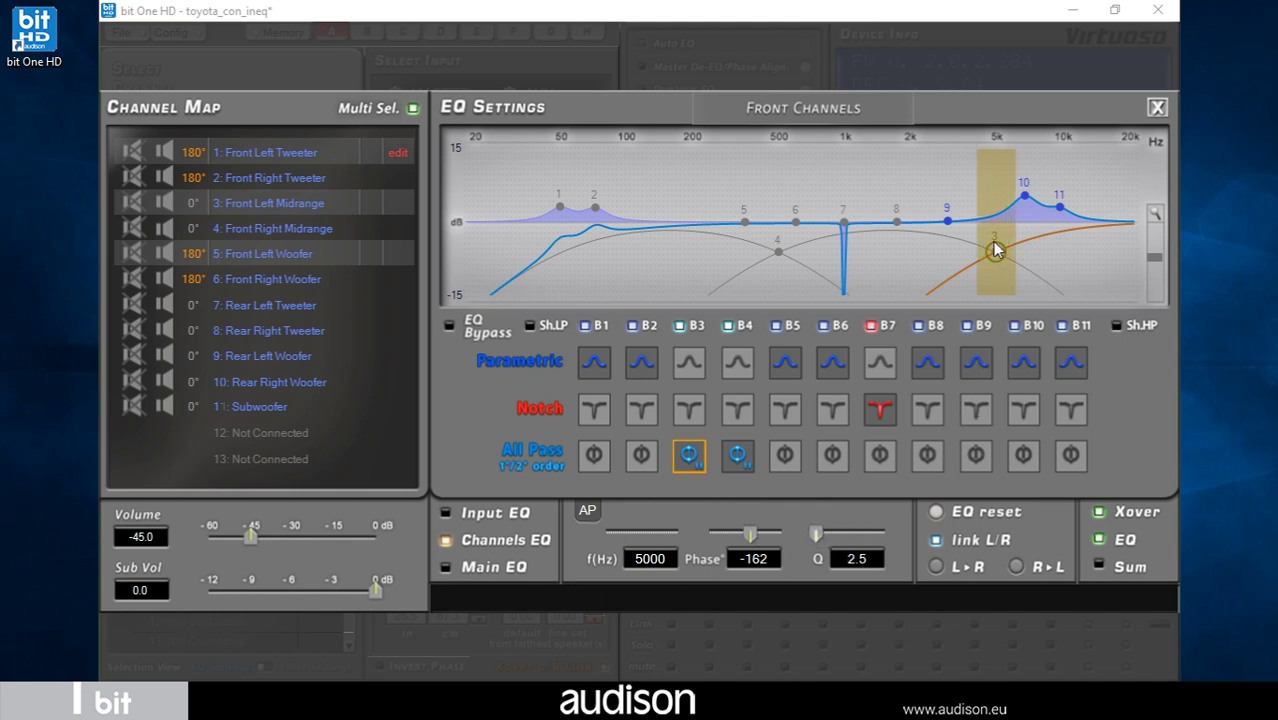
click(690, 455)
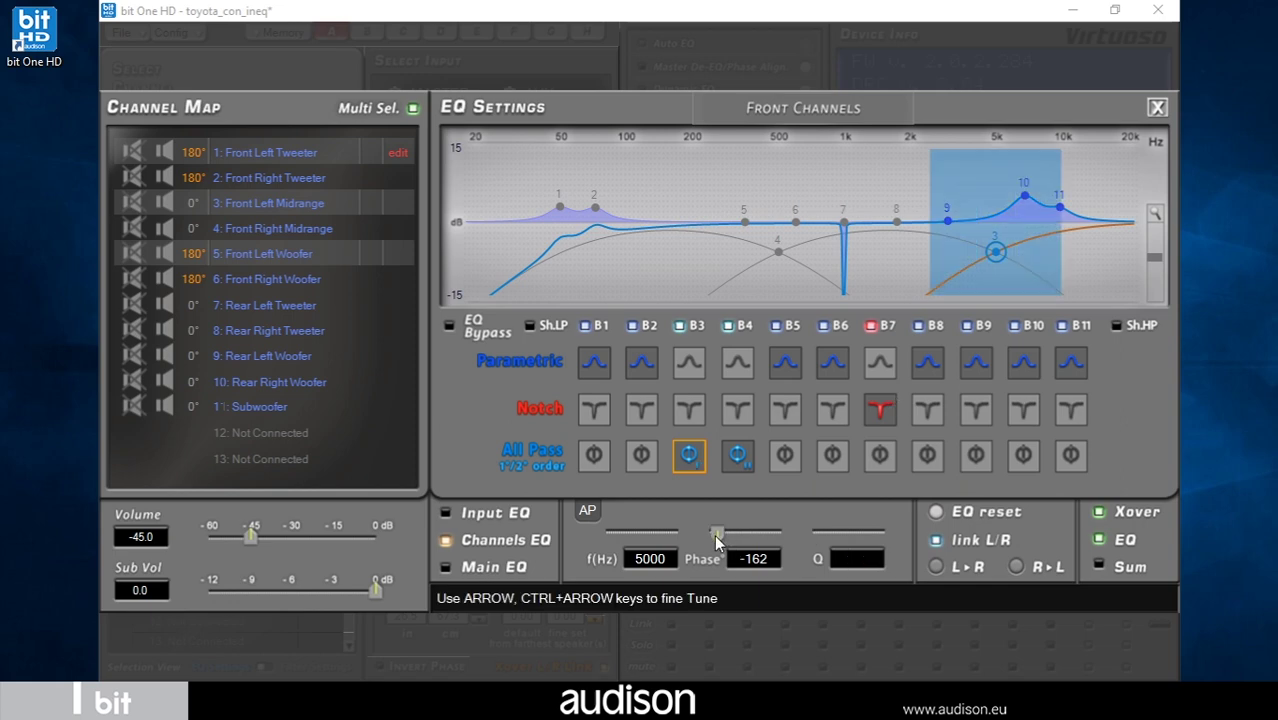
drag(718, 536, 745, 542)
drag(484, 220, 483, 188)
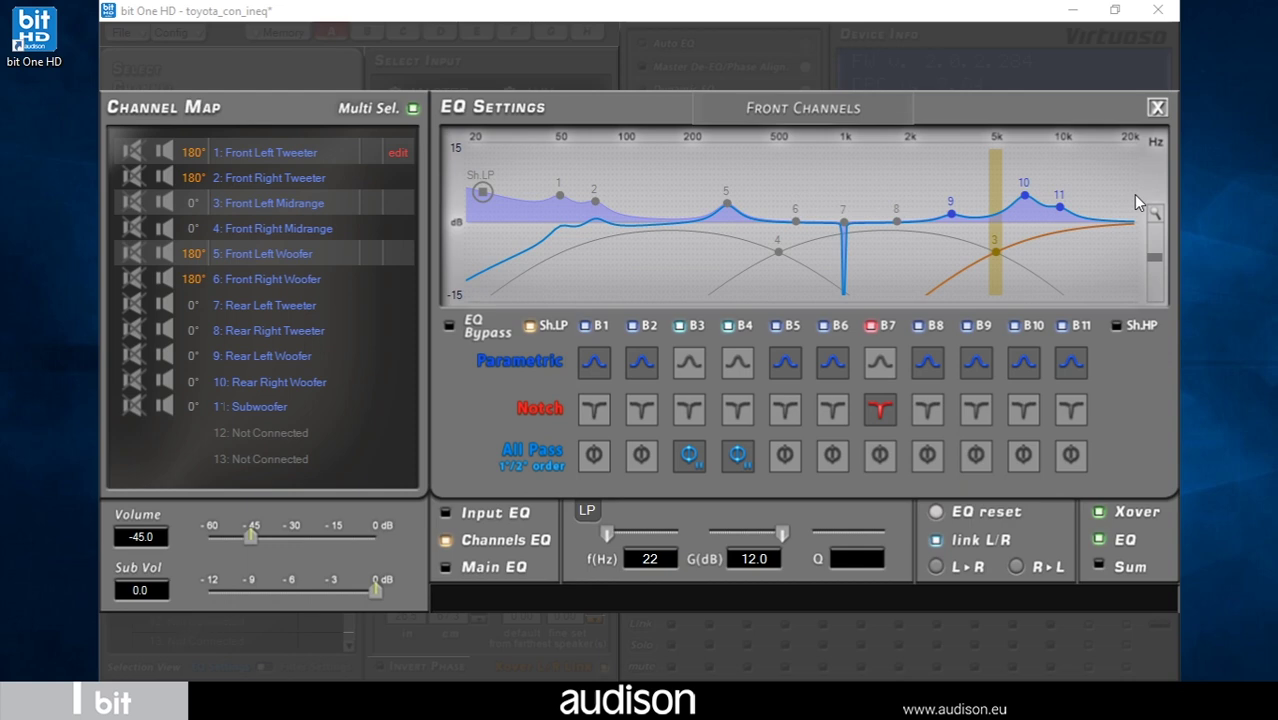
Step: Enable the high shelf with about 11 dB boost and raise band 10 to 4.8 dB near 6925 Hz
click(1117, 325)
drag(1112, 224, 1133, 198)
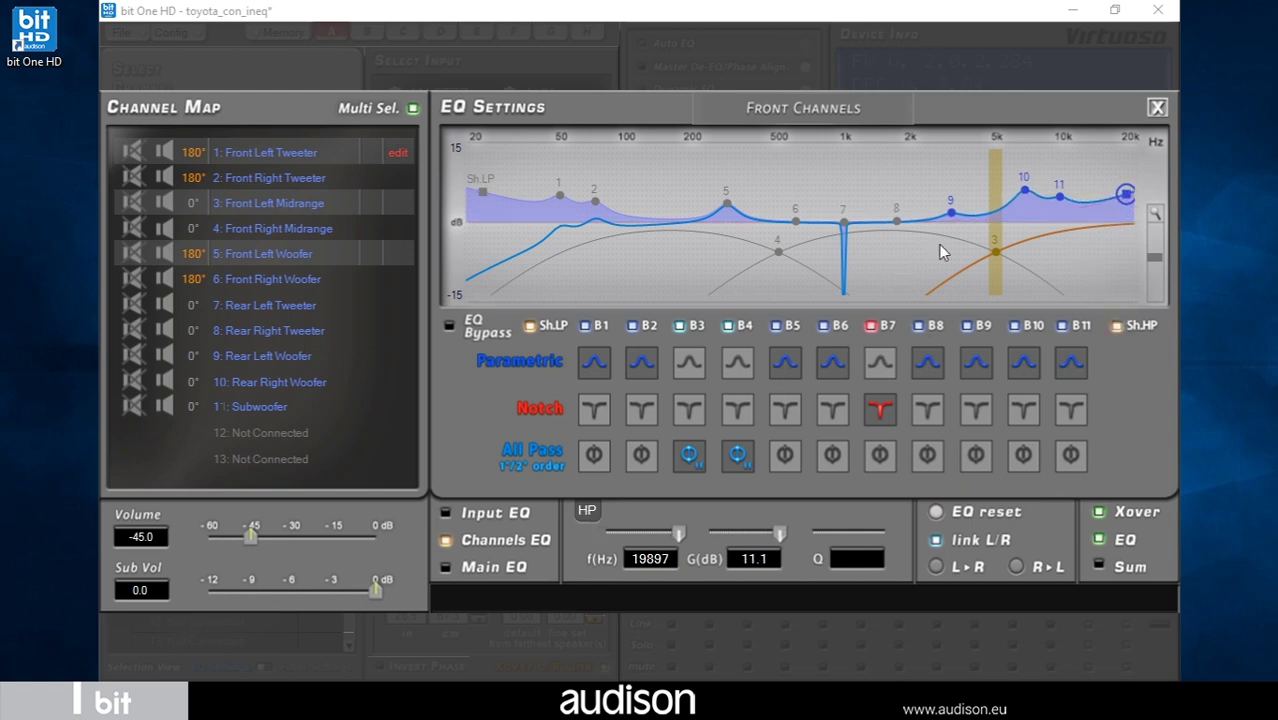
drag(1024, 178, 1026, 190)
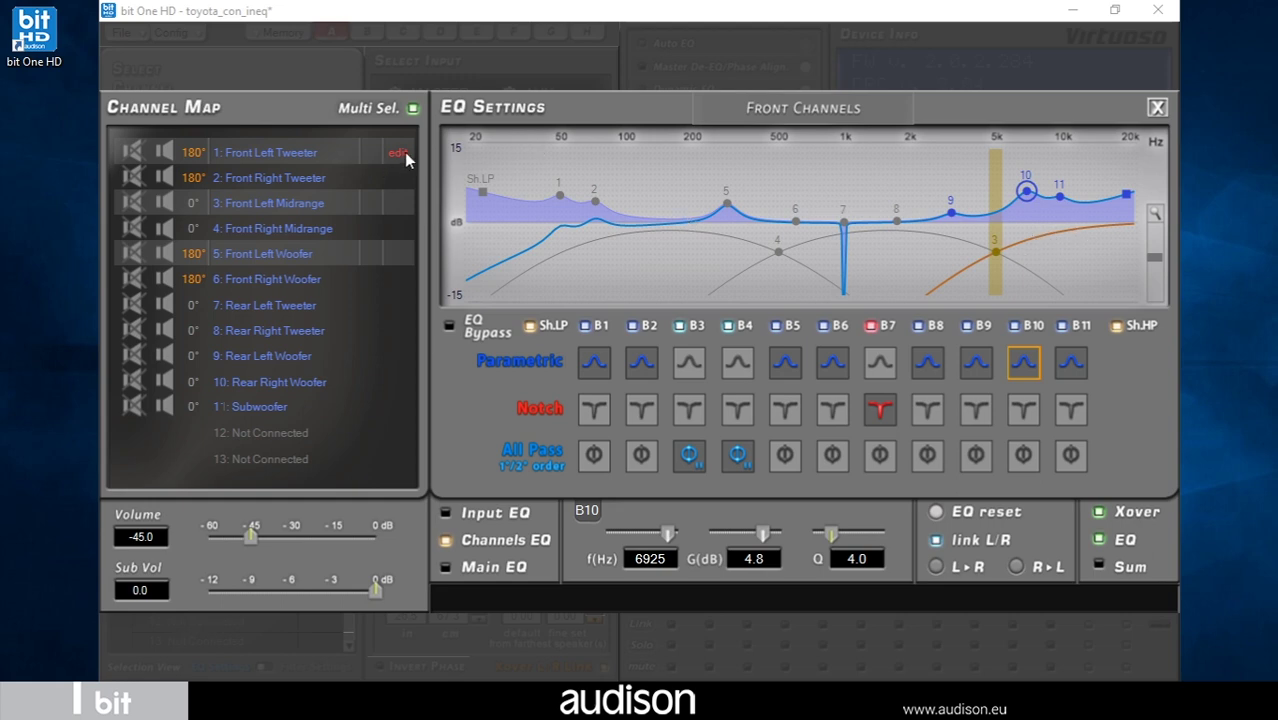
Step: On the front left midrange, move band 5 to 317 Hz and raise band 8 to 1699 Hz, 3.5 dB
click(401, 203)
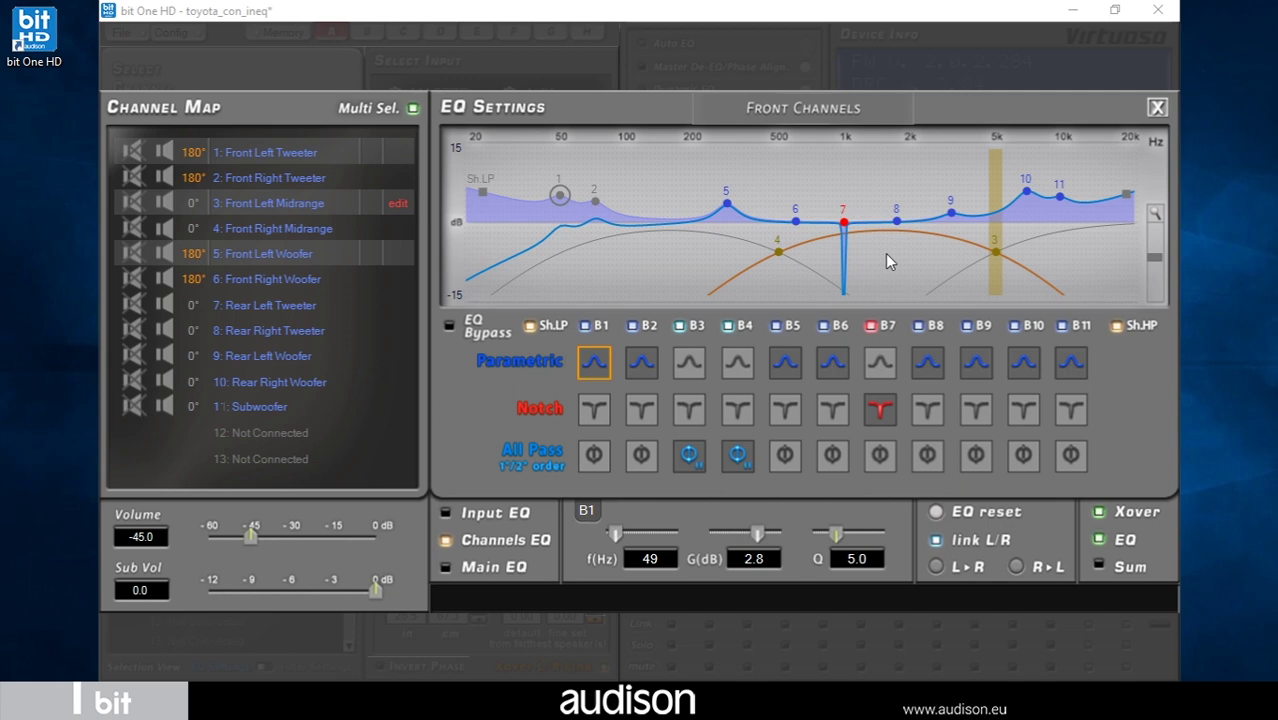
click(899, 213)
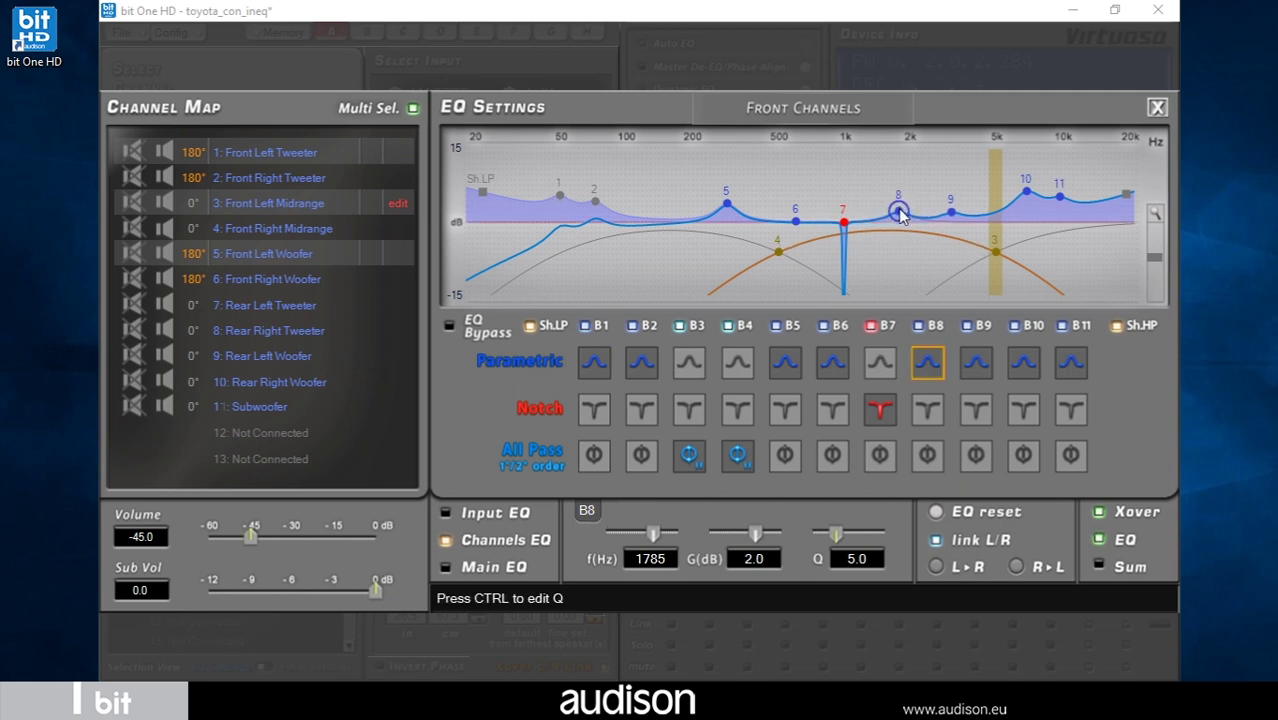
drag(899, 213, 897, 208)
click(796, 219)
drag(726, 205, 741, 212)
click(950, 210)
drag(898, 210, 887, 200)
Step: On the front left woofer, lift band 2 near 89 Hz by about 2.6 dB
click(291, 260)
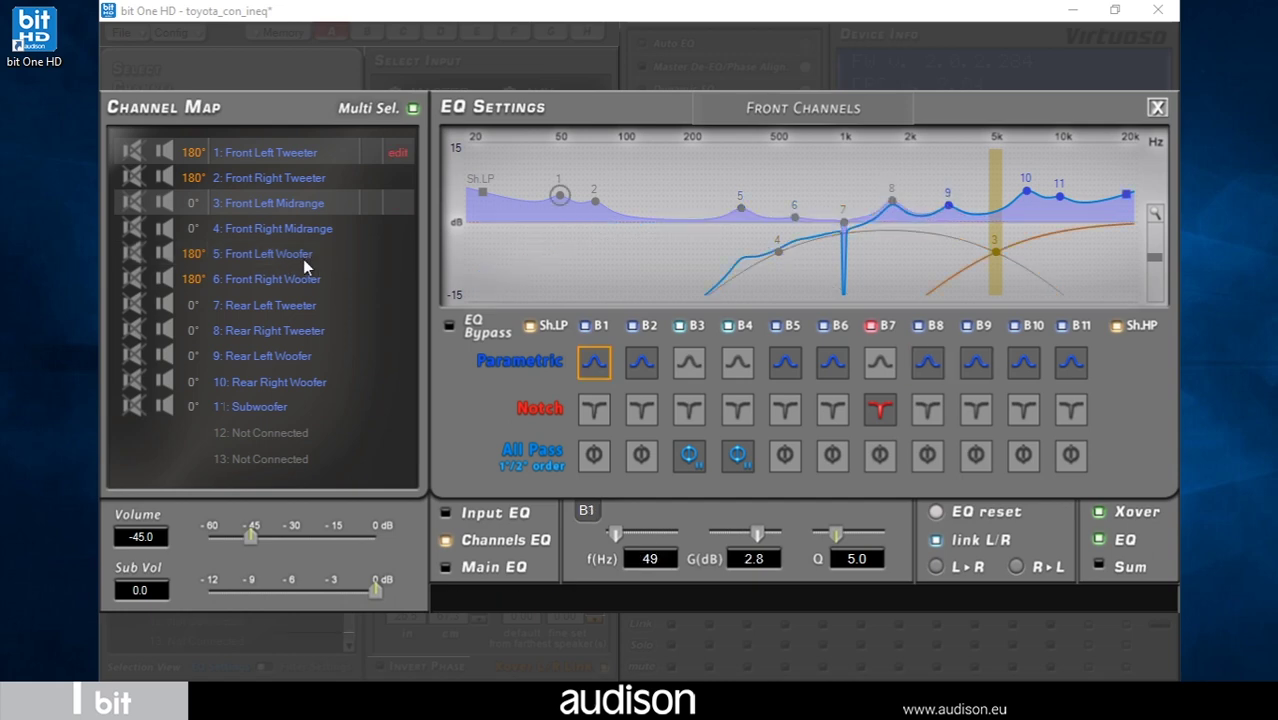
click(305, 265)
mouse_move(597, 214)
mouse_down()
mouse_move(617, 197)
mouse_move(617, 214)
mouse_up()
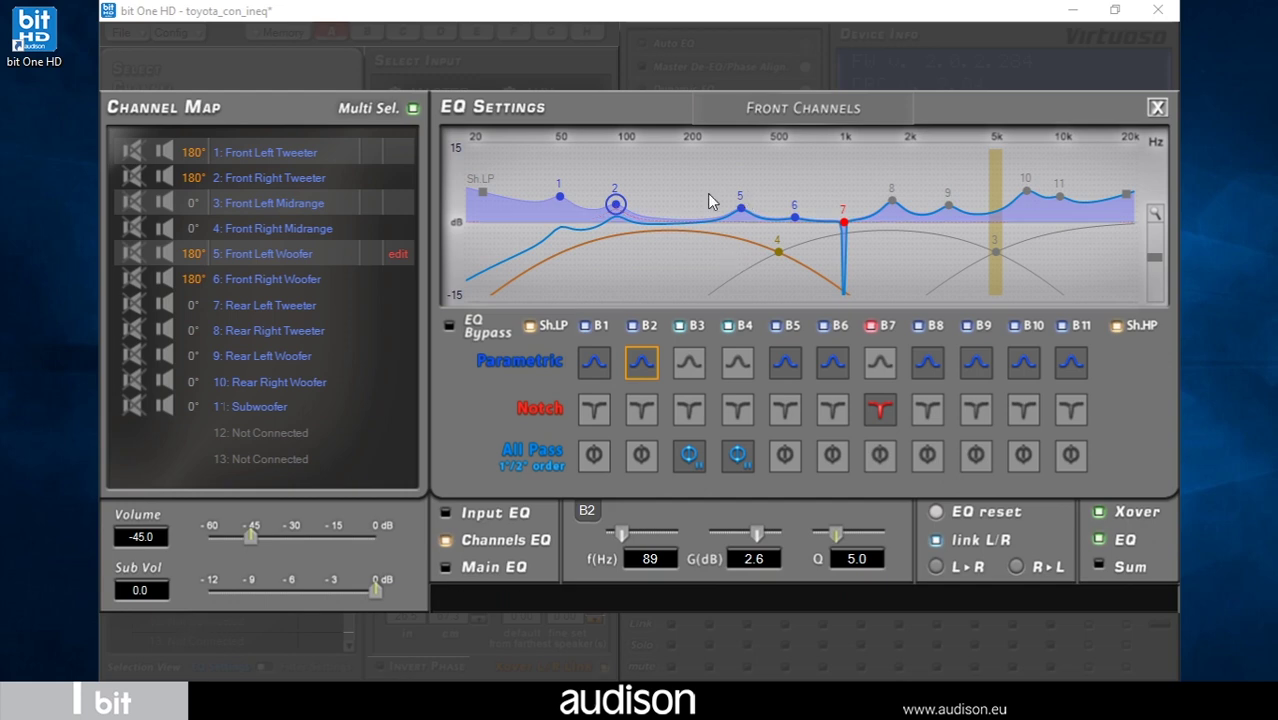
Step: Show the summed front left response and raise the woofer's band 2 peak to 8.5 dB and band 5
click(1100, 567)
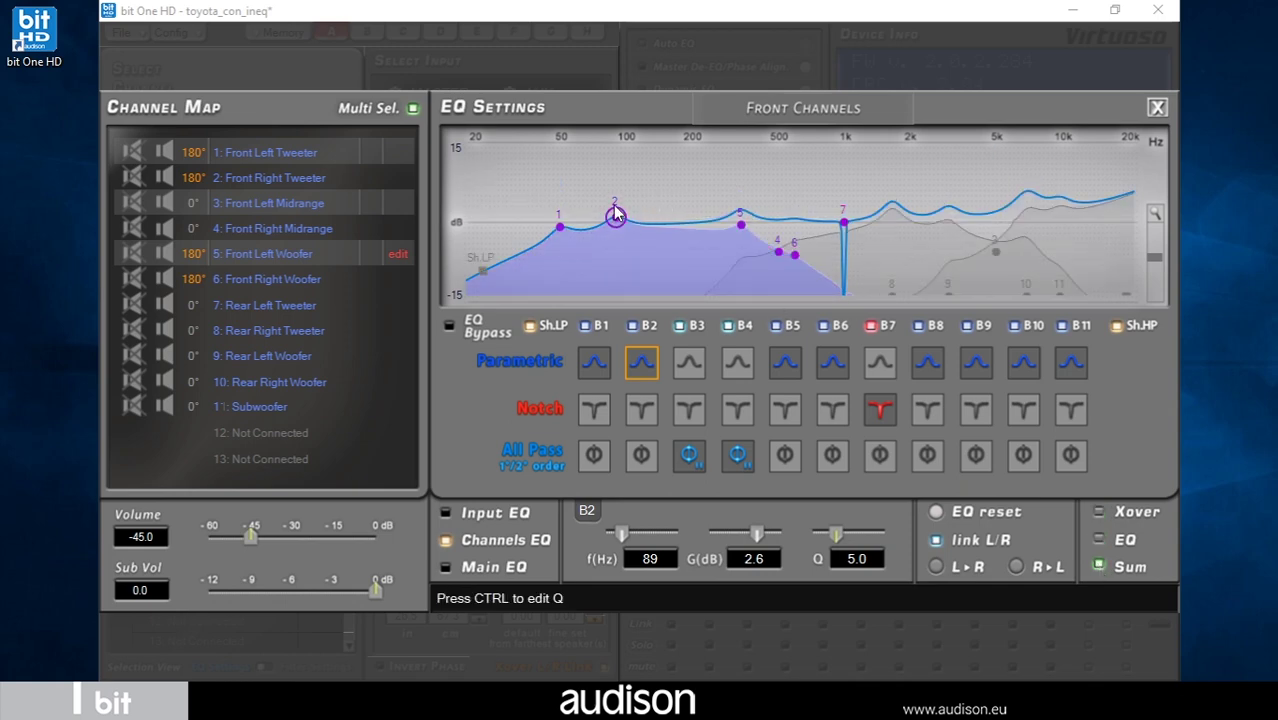
drag(617, 212, 617, 199)
drag(740, 224, 748, 206)
drag(483, 270, 486, 283)
Step: Move the notch down to 897 Hz, then load the front left tweeter's EQ with bypass off
click(778, 251)
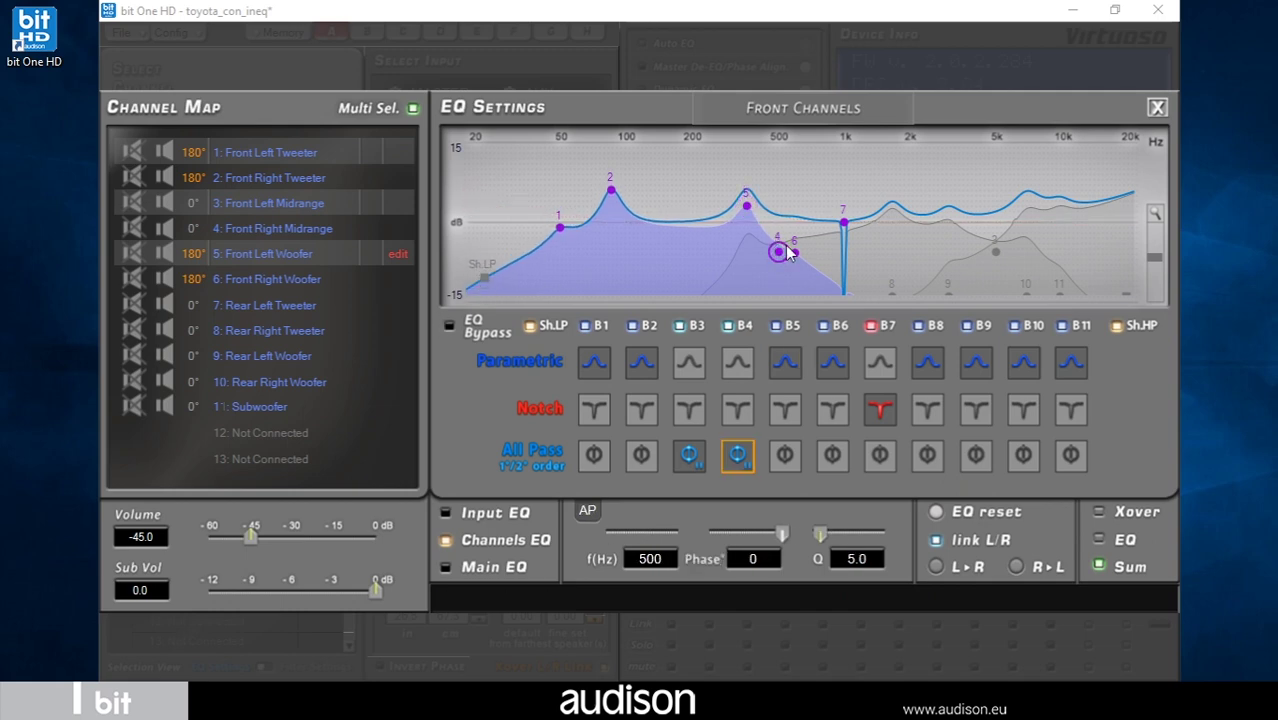
drag(843, 221, 833, 221)
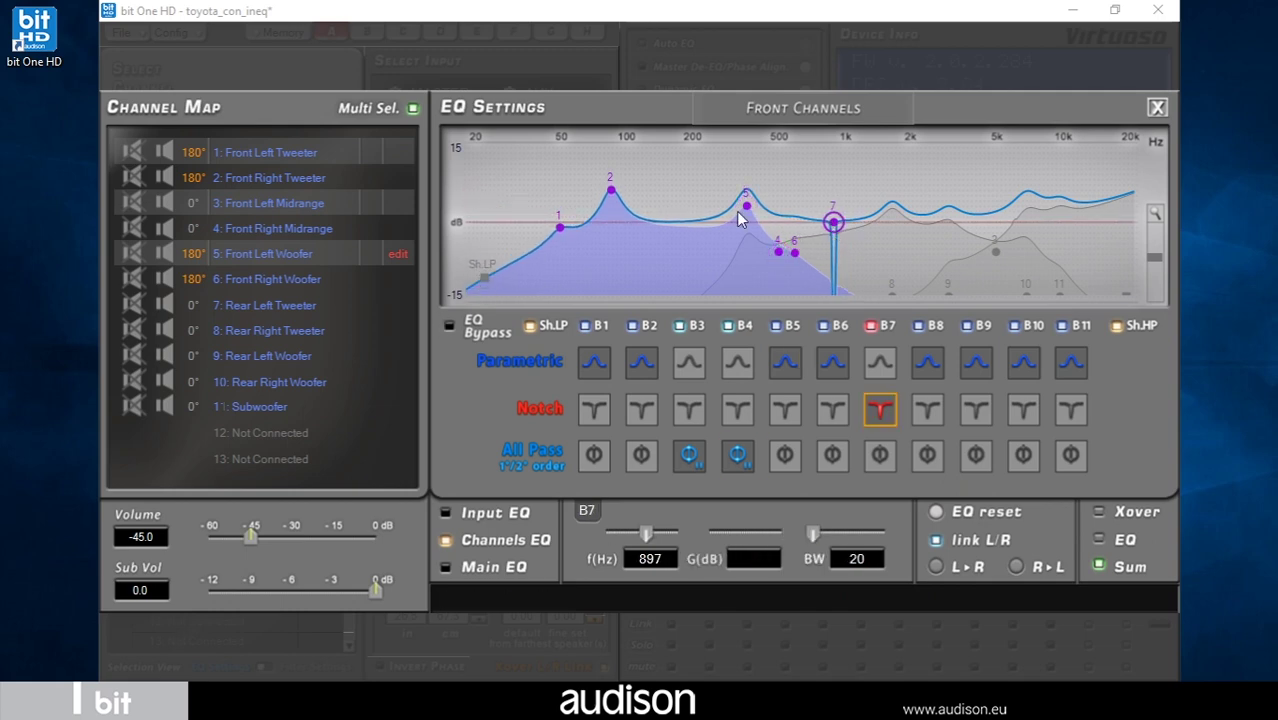
click(398, 152)
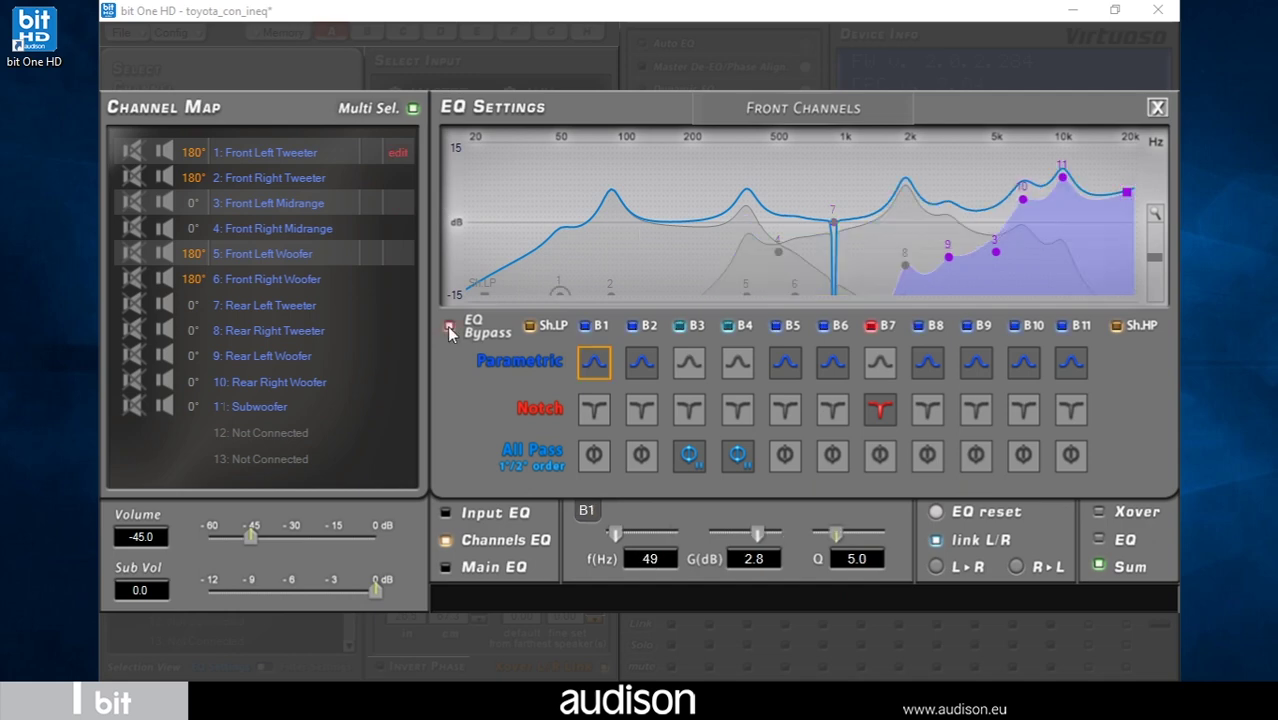
click(448, 328)
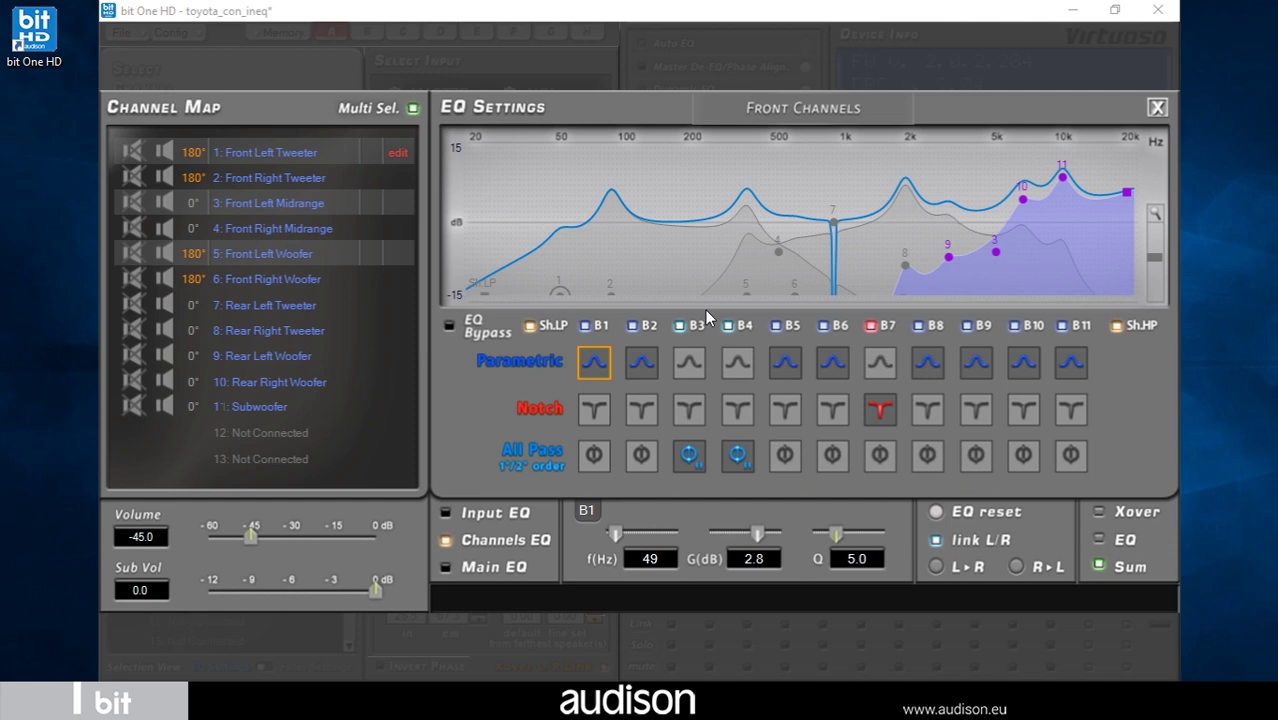
Step: Link the front L/R EQs, boost the subwoofer's lowest band to 8.5 dB, and load the rear left tweeter EQ
click(937, 541)
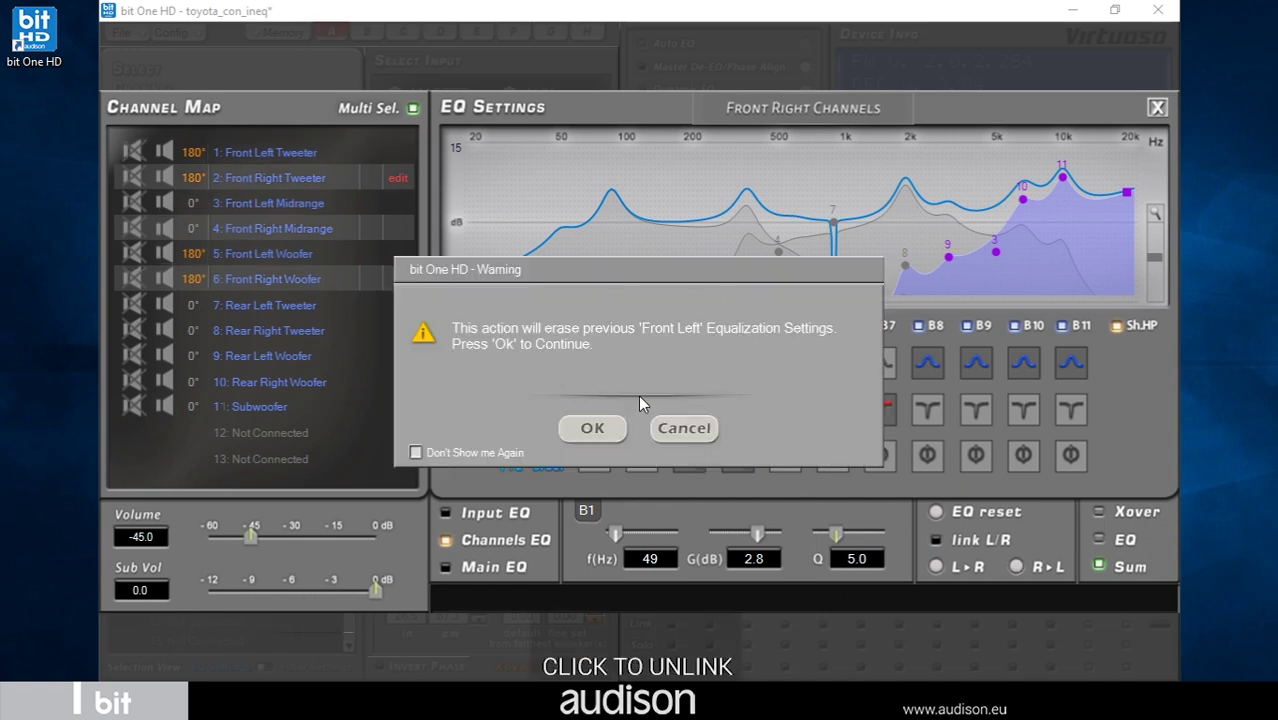
click(594, 428)
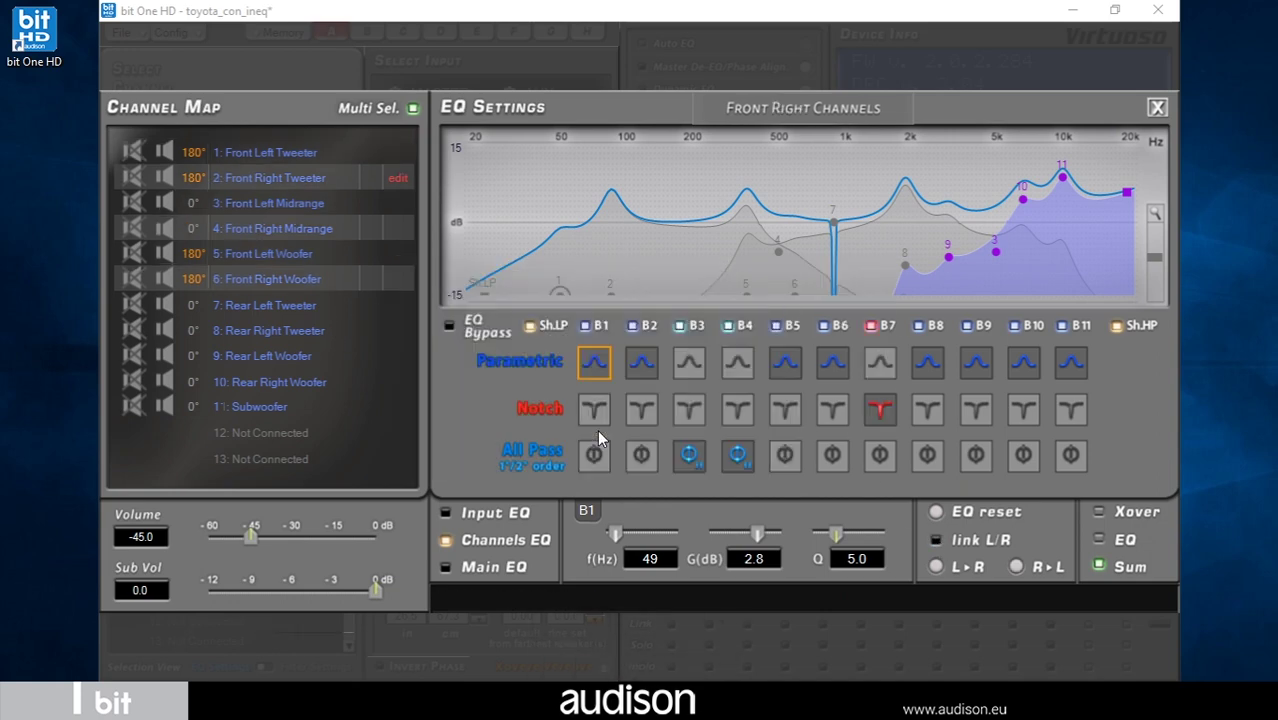
click(272, 410)
drag(533, 226, 509, 182)
click(287, 313)
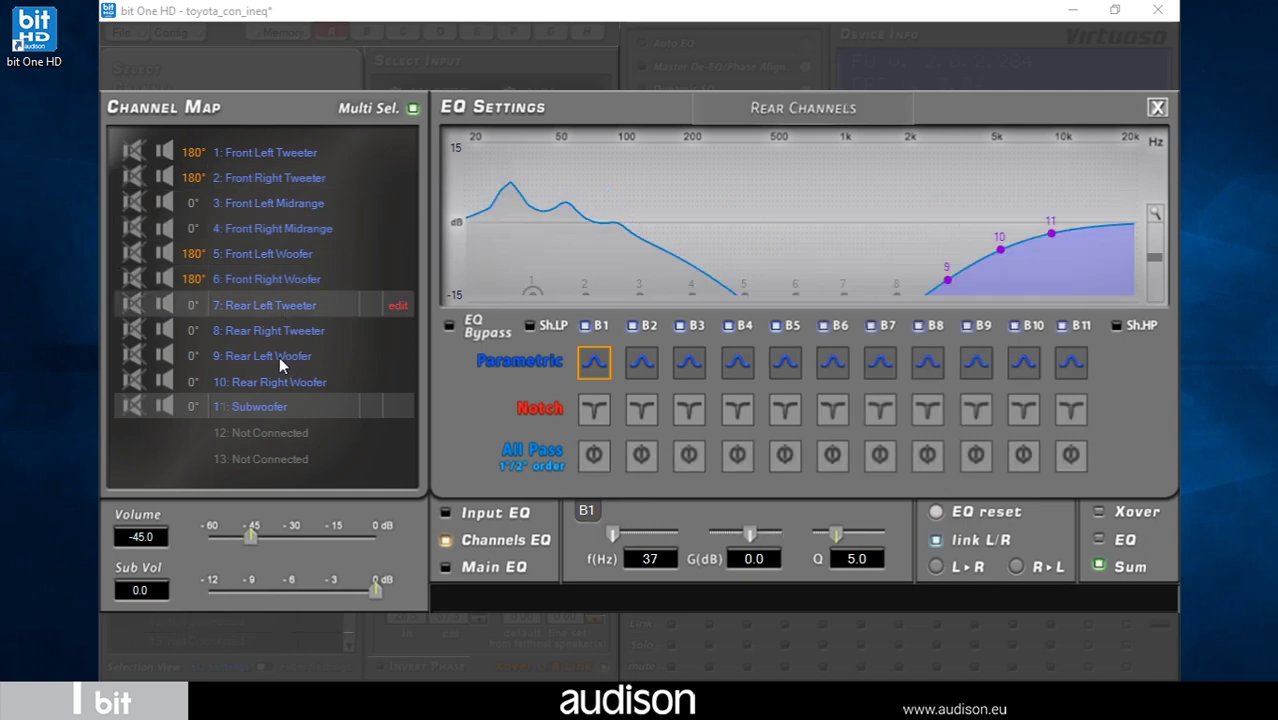
Step: Set rear woofers to 180° phase and boost the rear EQ at 317, 862, 1733 and 3768 Hz
click(282, 364)
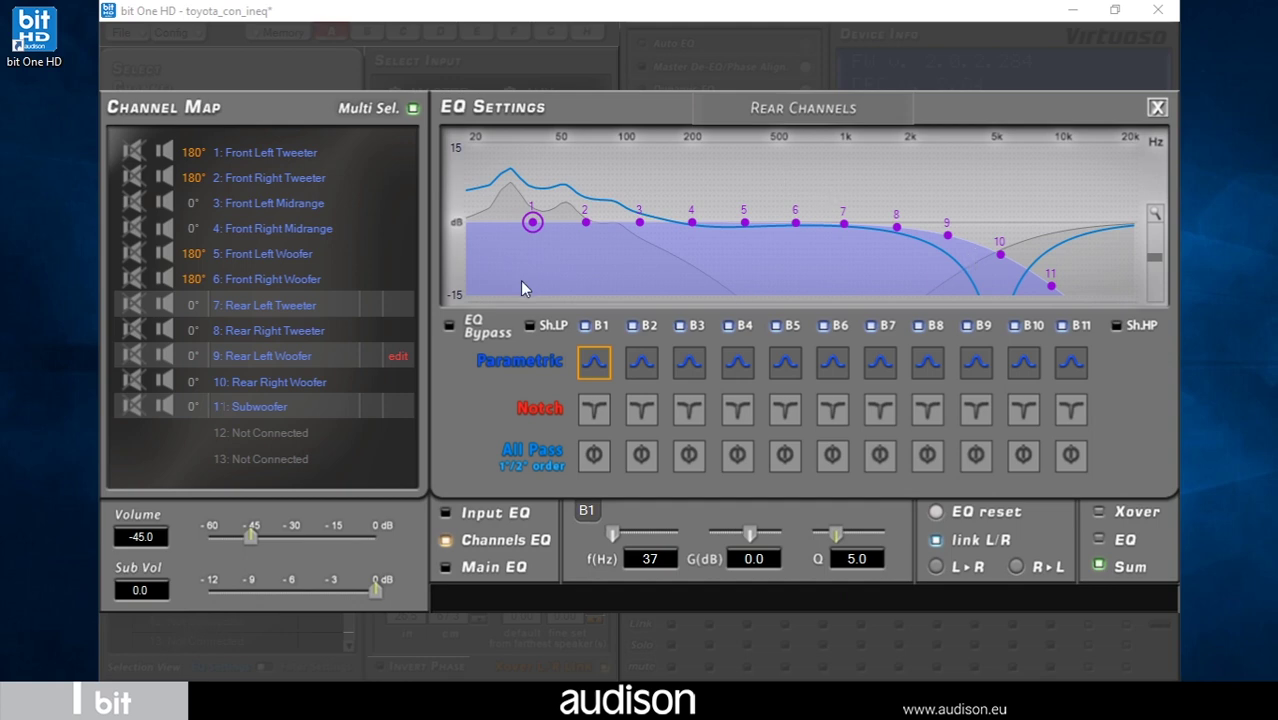
click(194, 357)
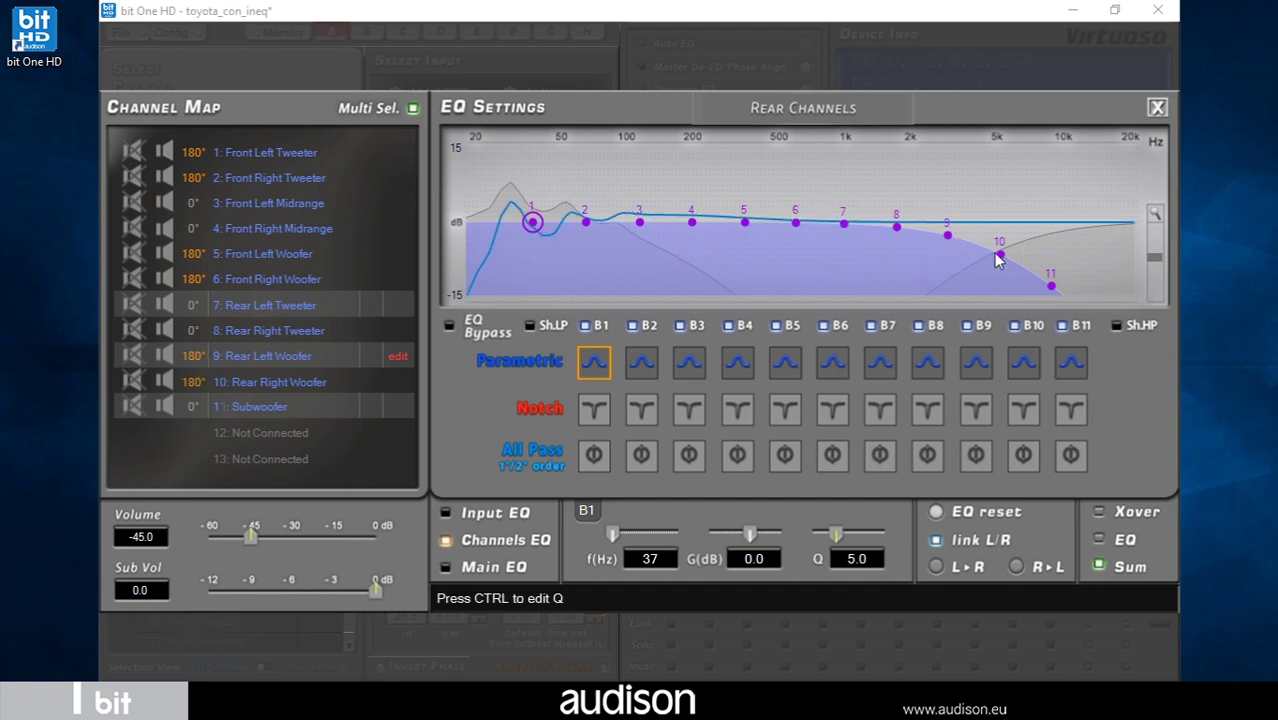
drag(896, 227, 828, 192)
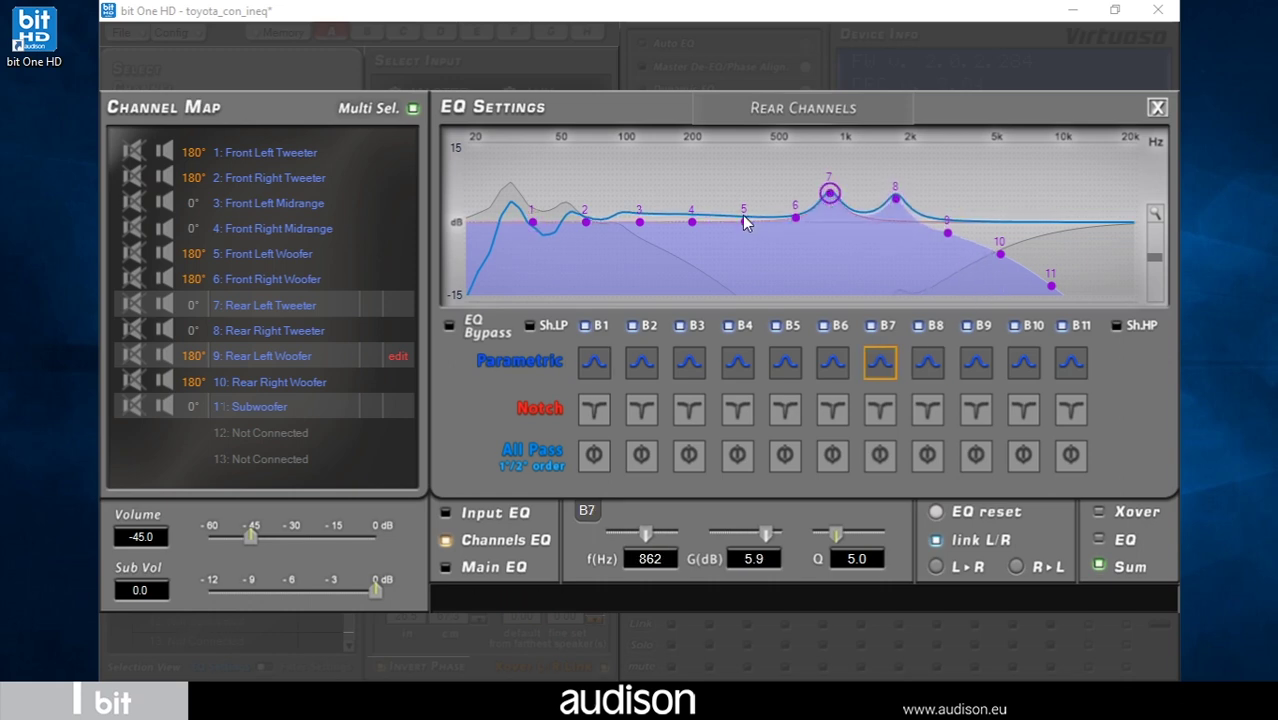
drag(744, 221, 735, 197)
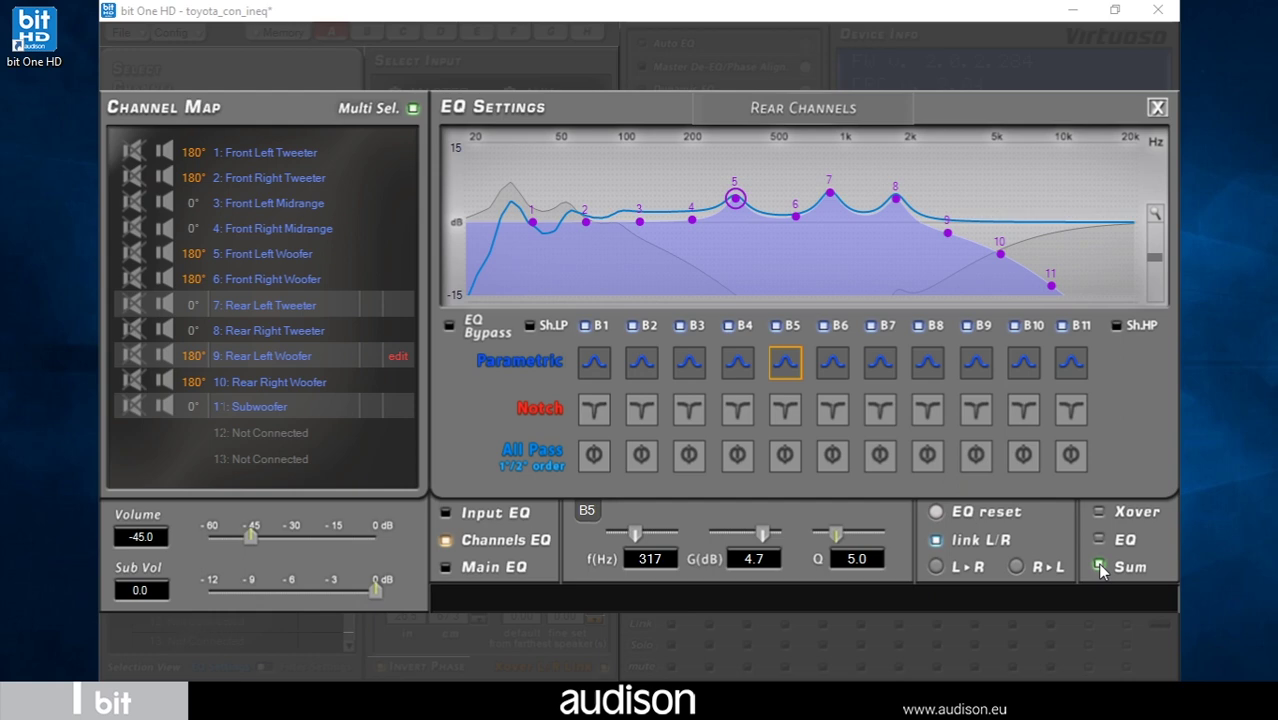
click(1100, 567)
drag(946, 220, 968, 204)
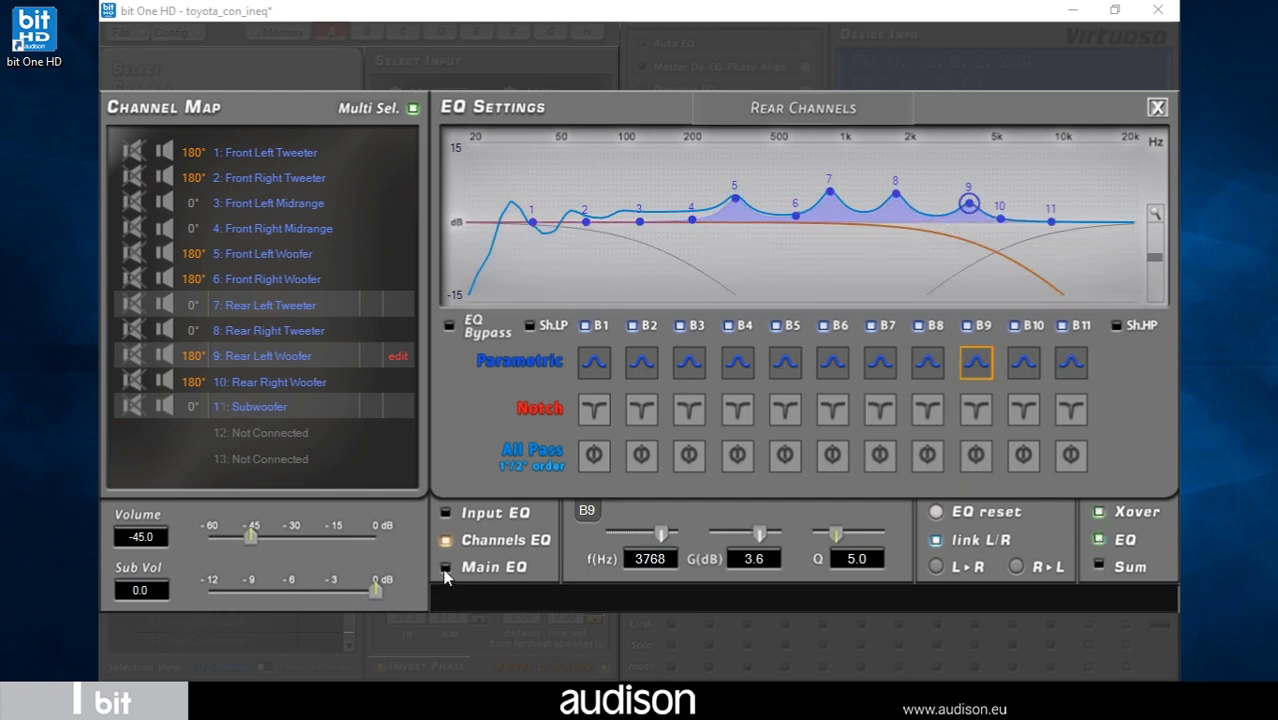
Step: Lift the main EQ at 35 Hz, 100 Hz (2.3 dB), 1.5 kHz (2.7 dB) and 10 kHz, cutting near 300 Hz
click(446, 567)
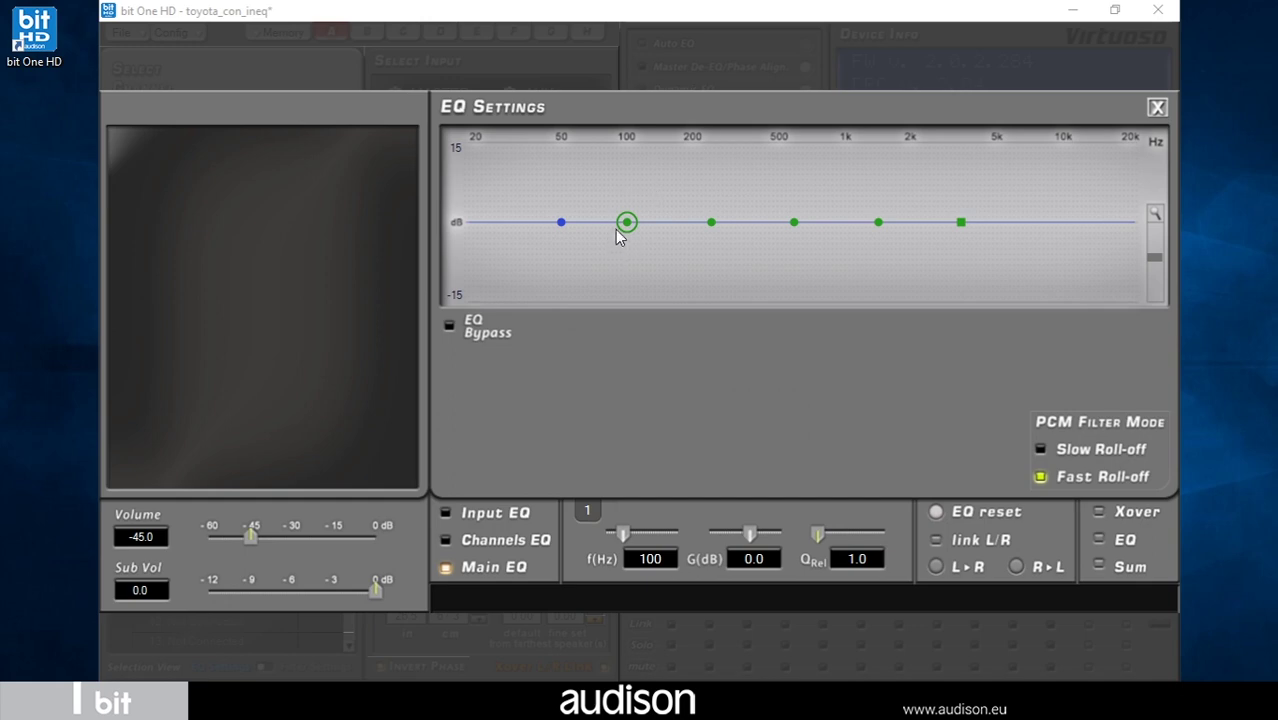
mouse_move(617, 230)
mouse_down()
mouse_move(617, 191)
mouse_move(617, 219)
mouse_up()
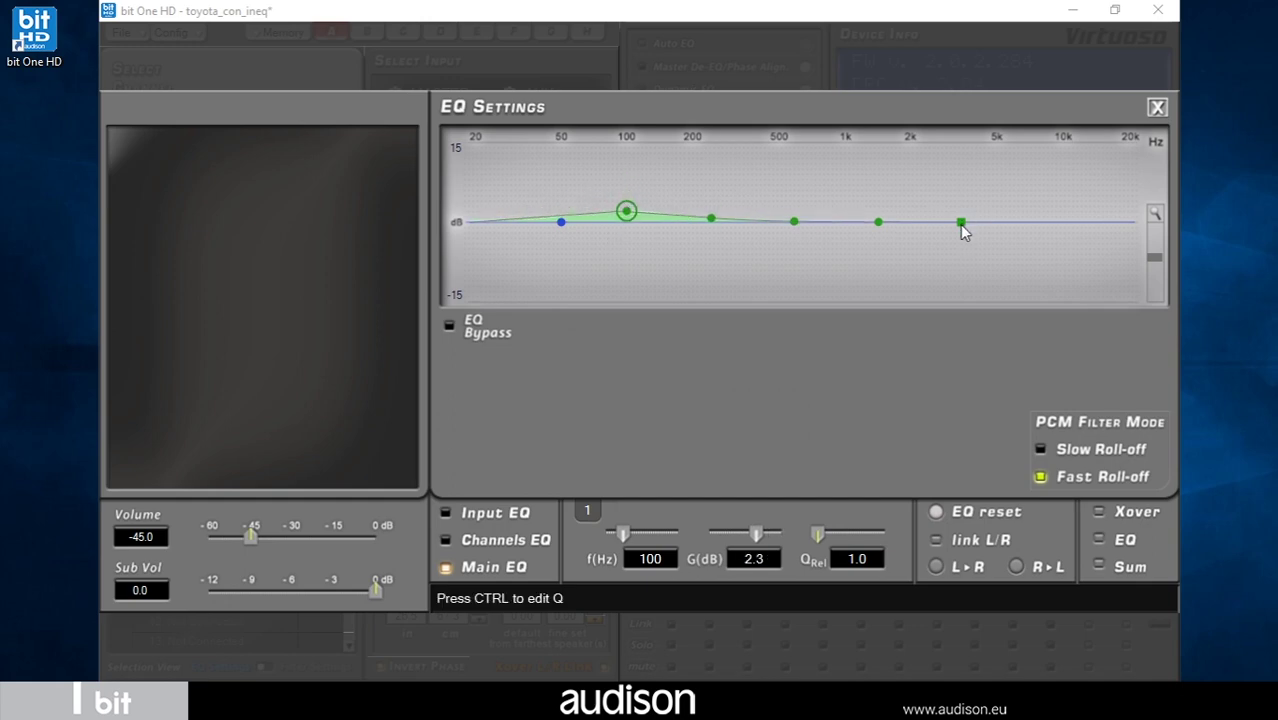
drag(962, 230, 1058, 212)
drag(878, 222, 882, 209)
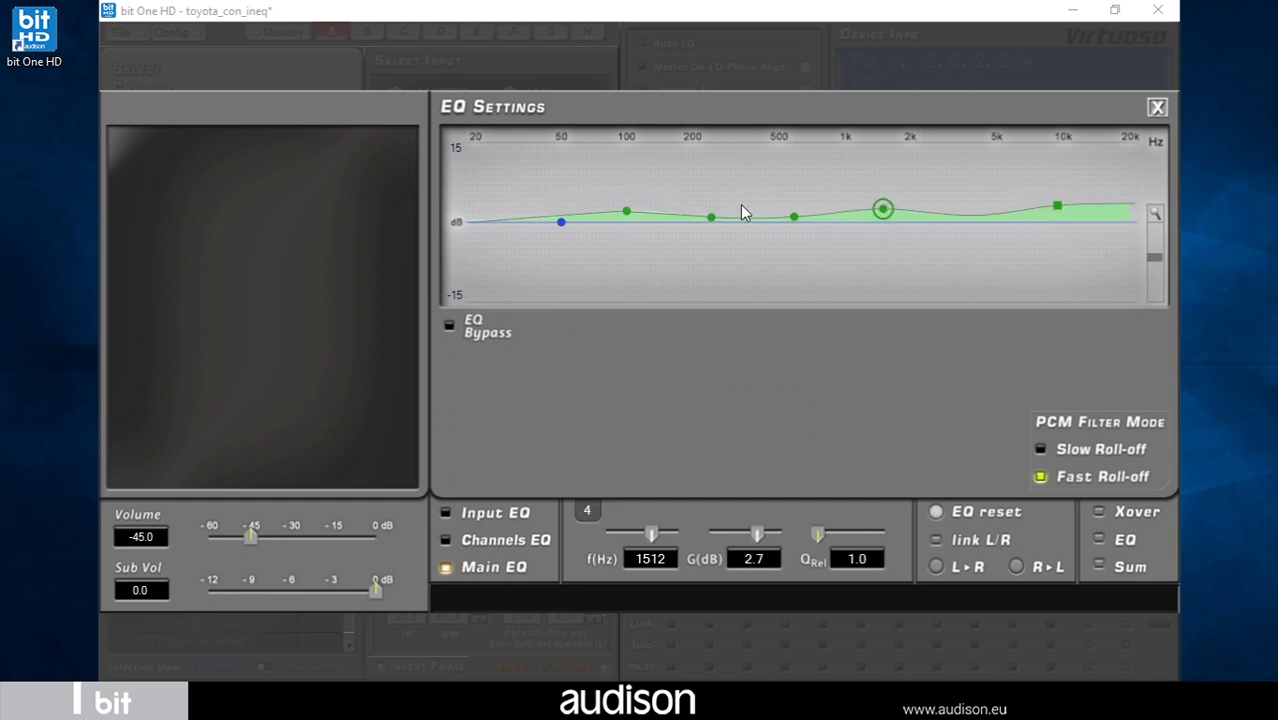
drag(711, 217, 722, 234)
drag(561, 221, 520, 207)
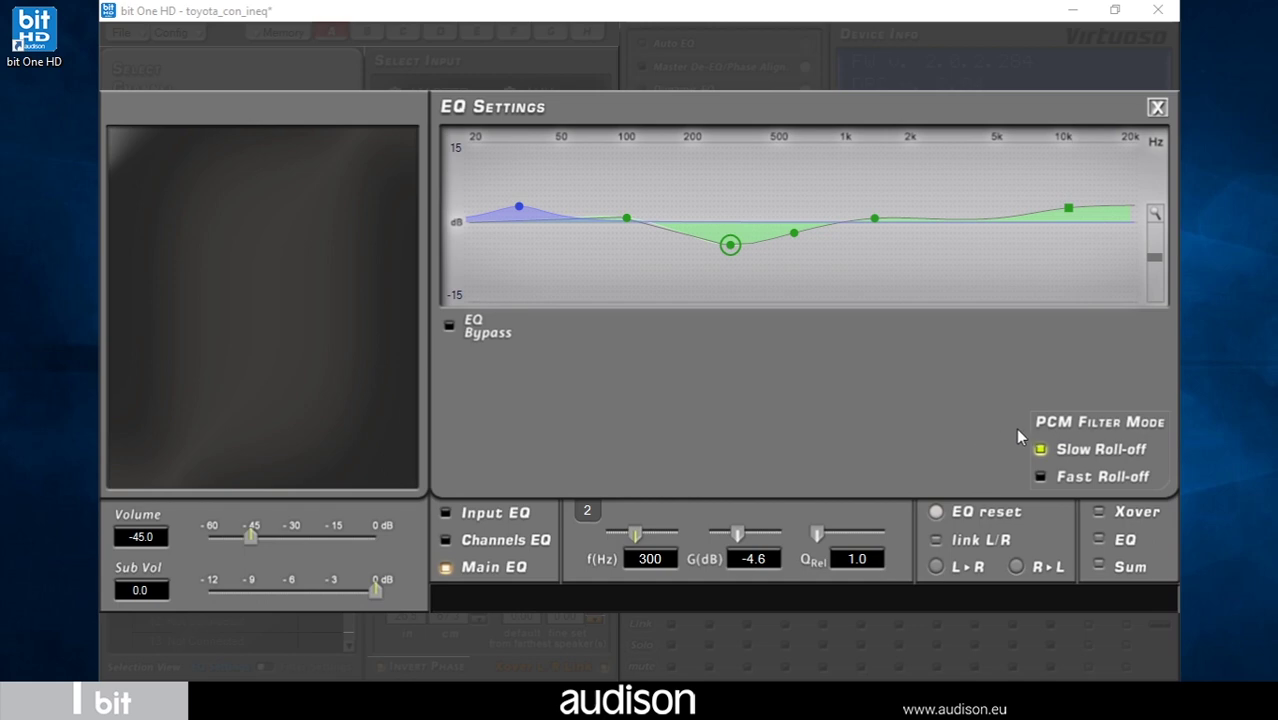
Step: Leave the PCM filter at Slow Roll-off and close the EQ Settings window
click(1040, 476)
click(1040, 476)
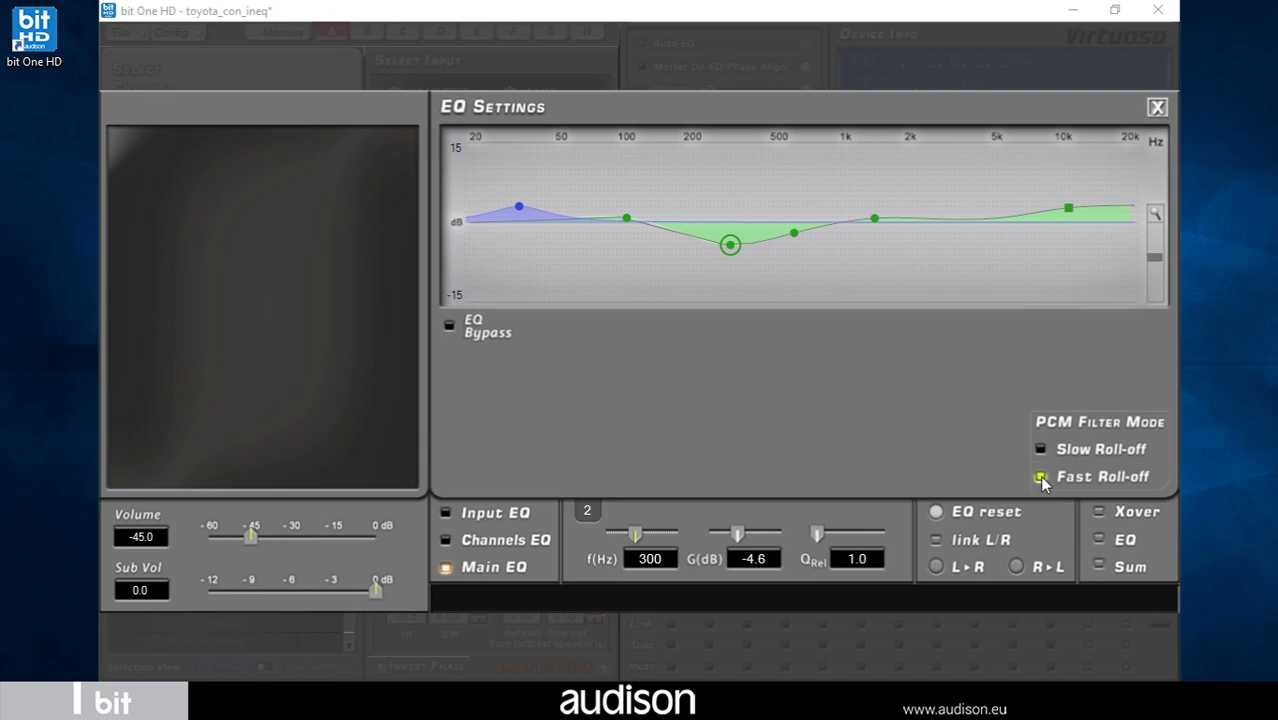
click(1157, 108)
Step: Open the File menu showing Save Setup and FINALIZE to bit One HD
click(121, 33)
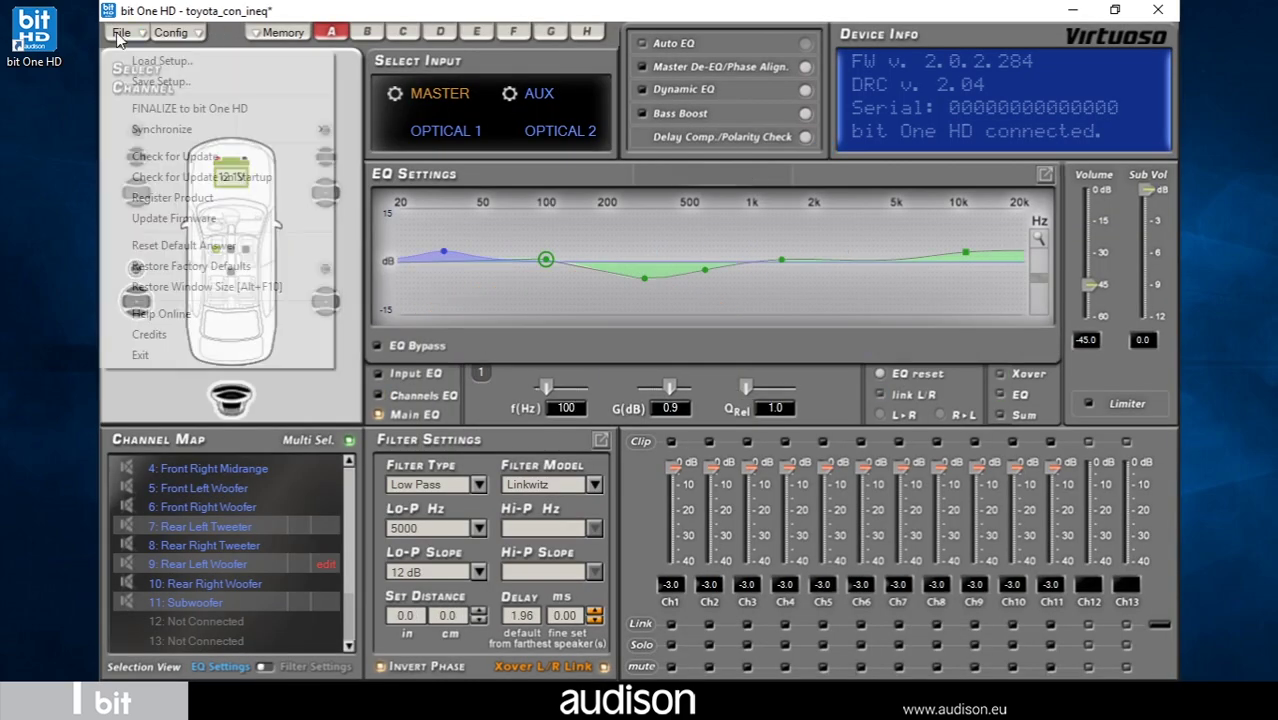